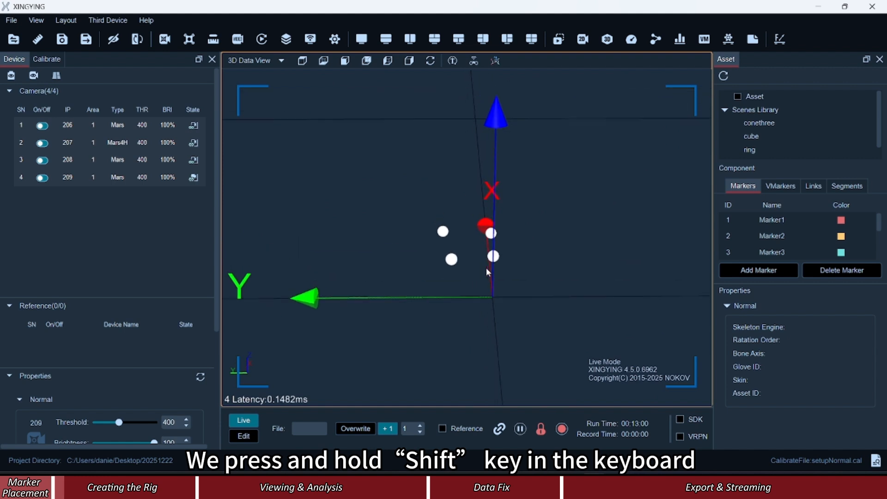
# - Select all four unnamed markers in the 3D view and start creating a rig from them
pyautogui.scroll(3, 484, 281)
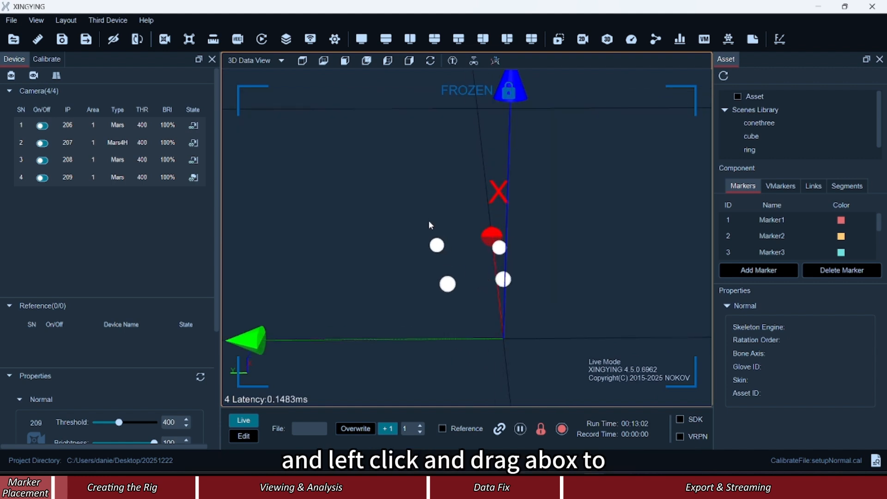
pyautogui.moveTo(391, 193); pyautogui.dragTo(596, 342)
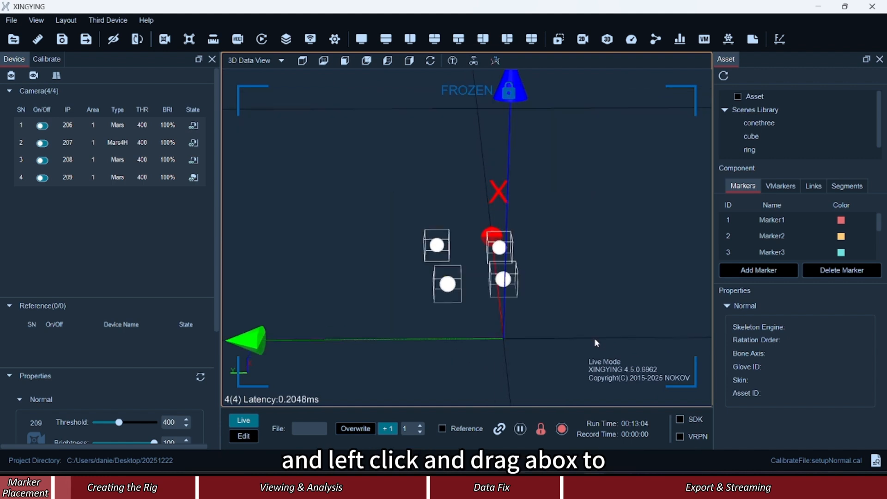
pyautogui.rightClick(624, 165)
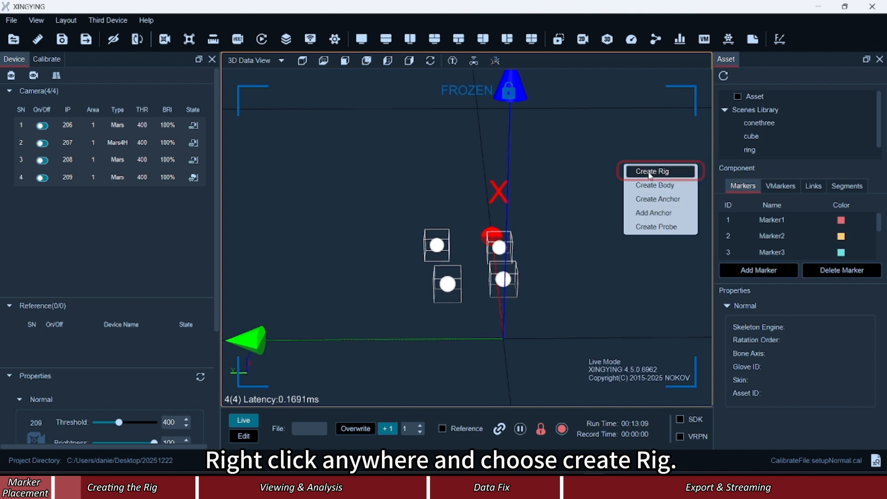
pyautogui.click(652, 172)
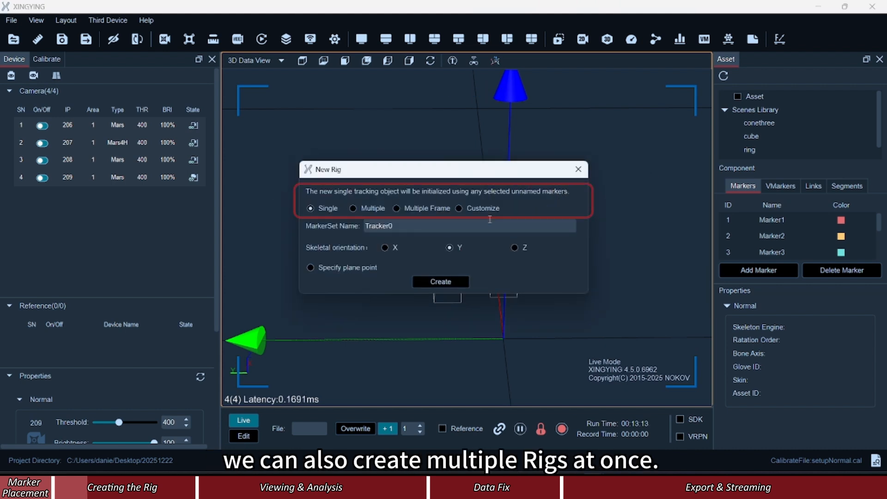
# - Look through the Multiple, Multiple Frame and Customize rig creation modes, ending on Single
pyautogui.click(356, 209)
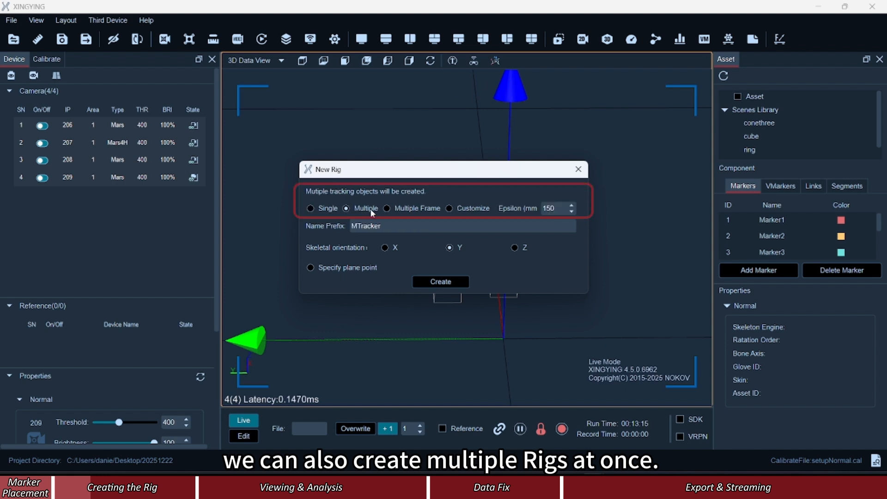
pyautogui.click(388, 208)
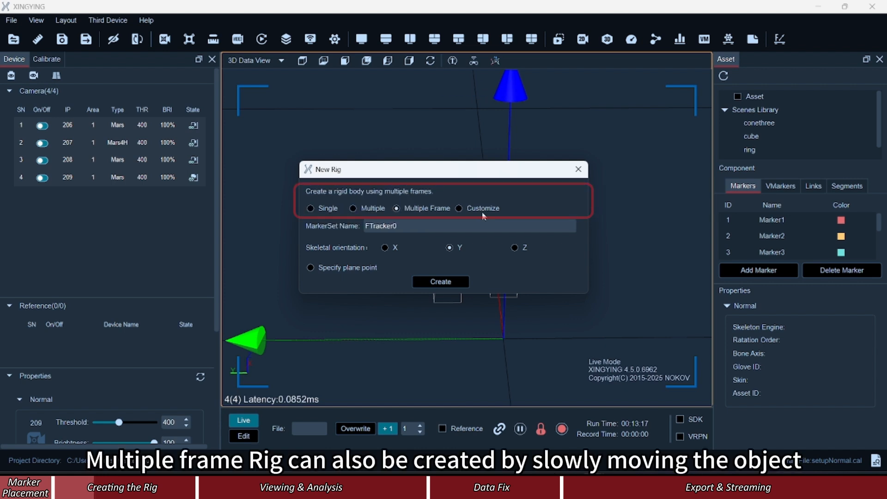
pyautogui.click(461, 208)
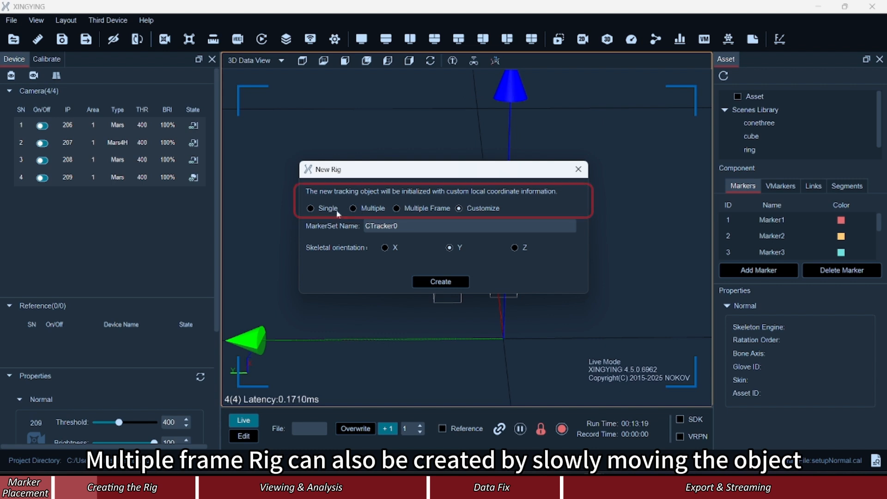
pyautogui.click(319, 209)
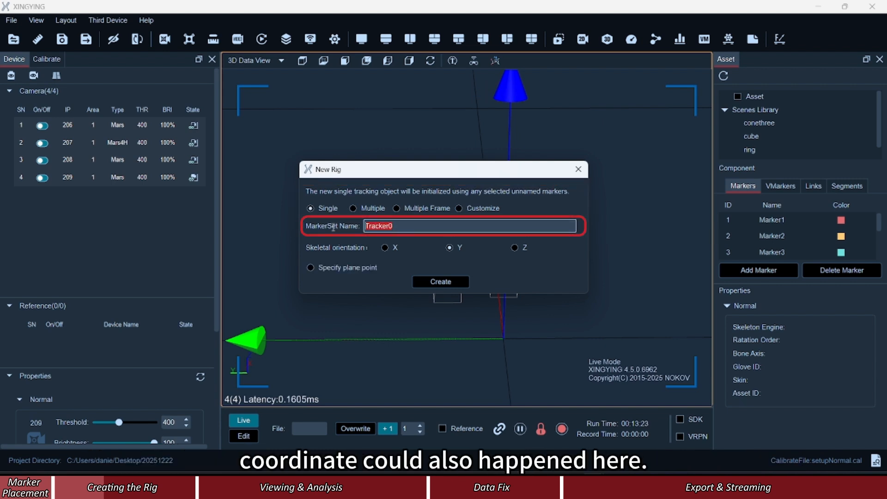
# - Name the marker set Drone, use Y as the skeletal orientation, and create the rig
pyautogui.write('Drone')
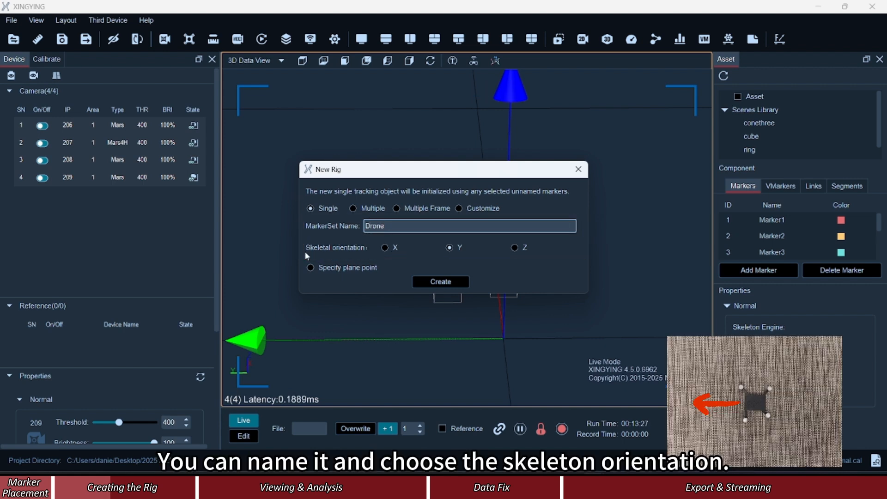
pyautogui.click(451, 248)
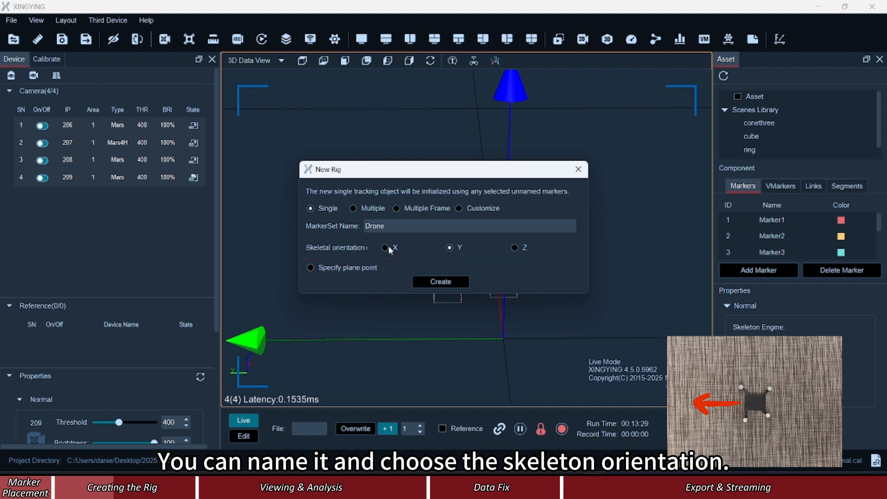
pyautogui.click(514, 248)
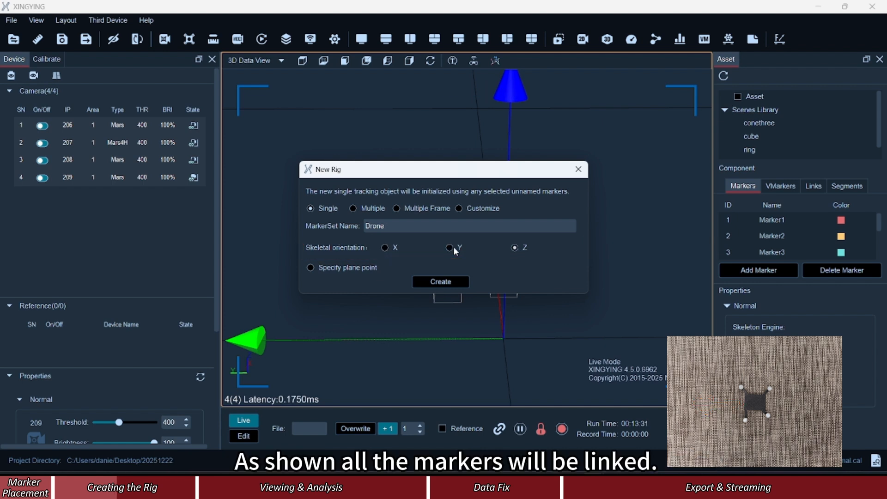
pyautogui.click(440, 282)
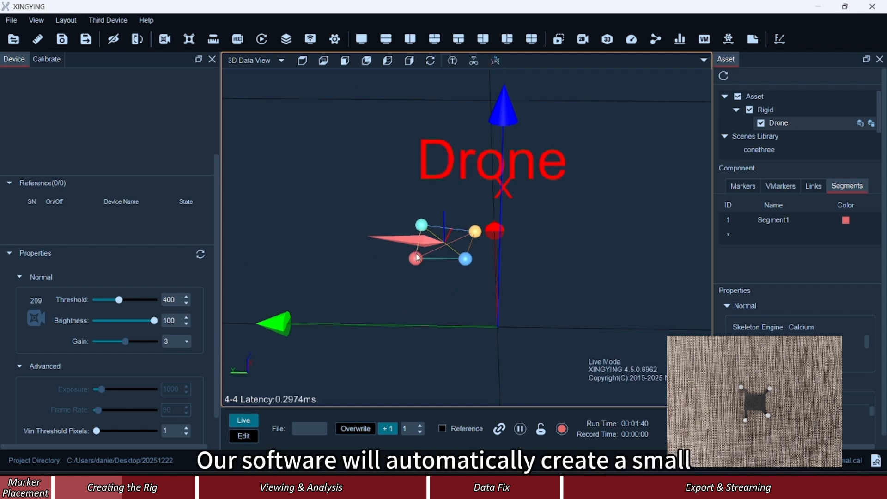
# - Hide the skeleton in the 3D view to examine the coordinate axes at the Drone rig's center
pyautogui.scroll(3, 431, 251)
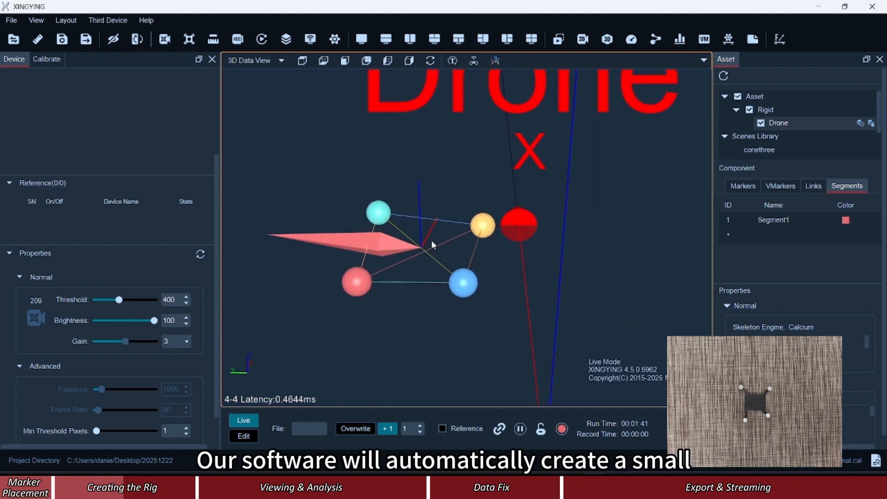
pyautogui.rightClick(617, 213)
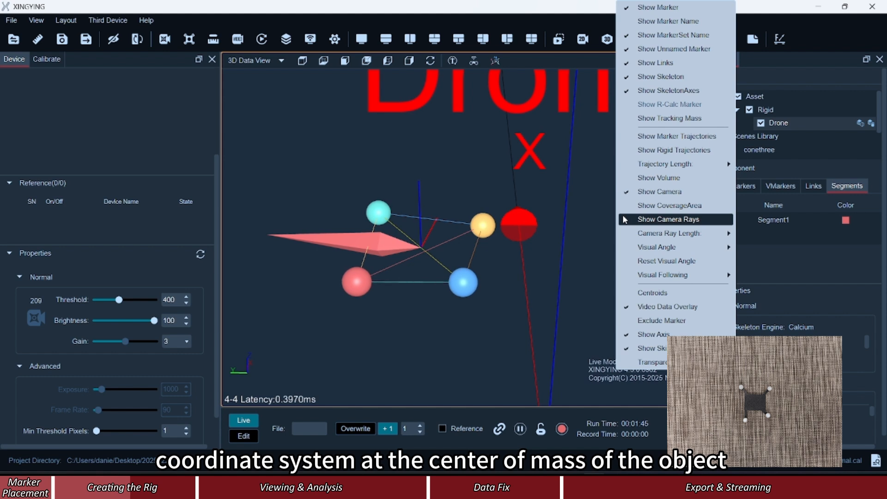
pyautogui.click(640, 78)
pyautogui.scroll(-6, 459, 283)
pyautogui.scroll(5, 459, 281)
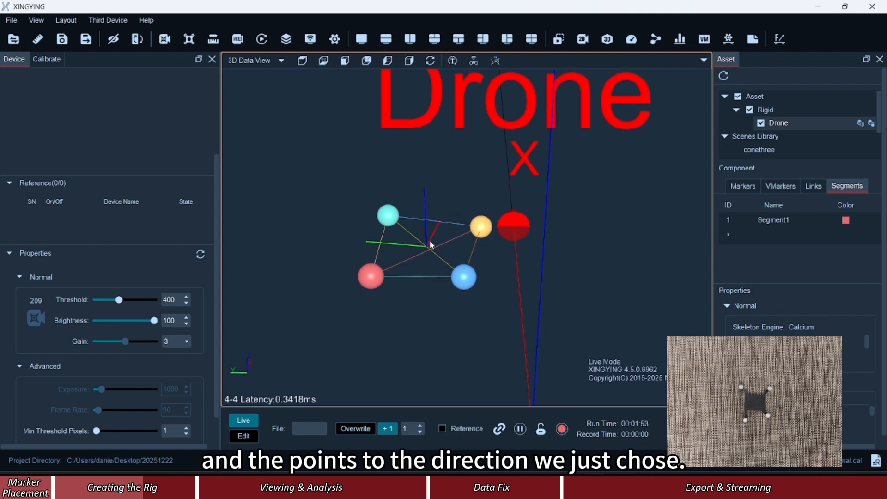
# - Show the skeleton again and examine its direction relative to the Drone rig's markers
pyautogui.rightClick(656, 221)
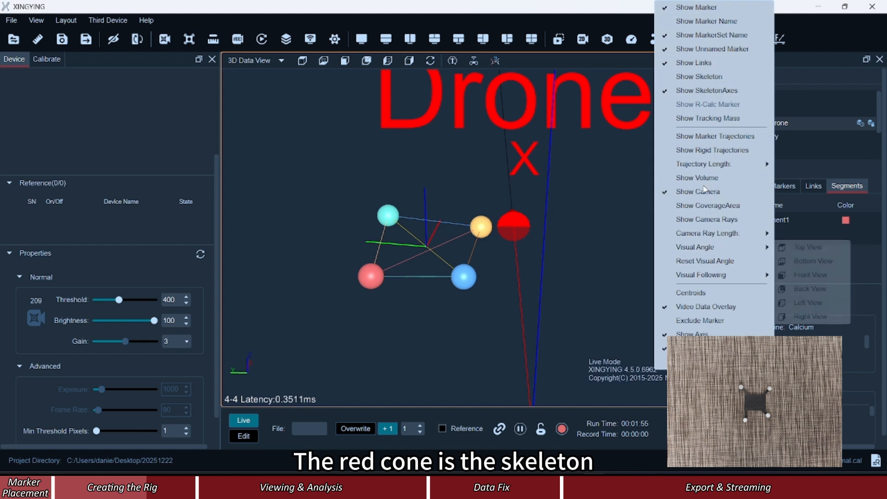
pyautogui.click(693, 75)
pyautogui.scroll(-3, 537, 250)
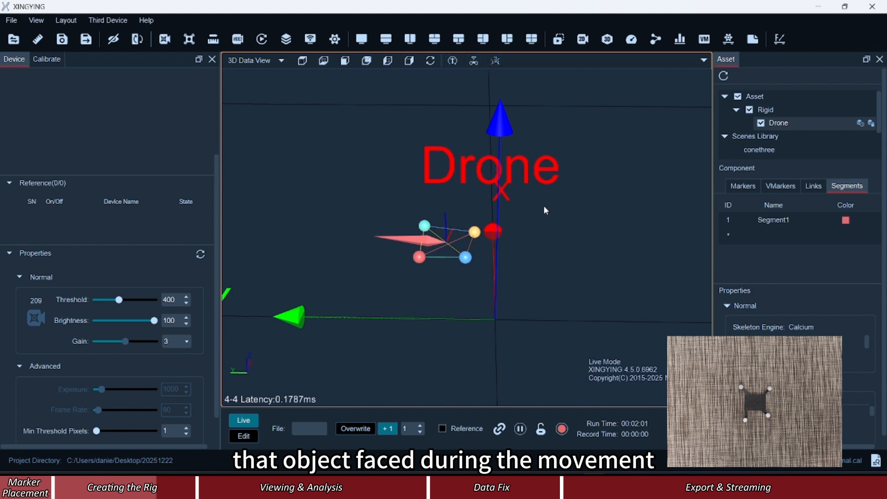
pyautogui.scroll(2, 476, 249)
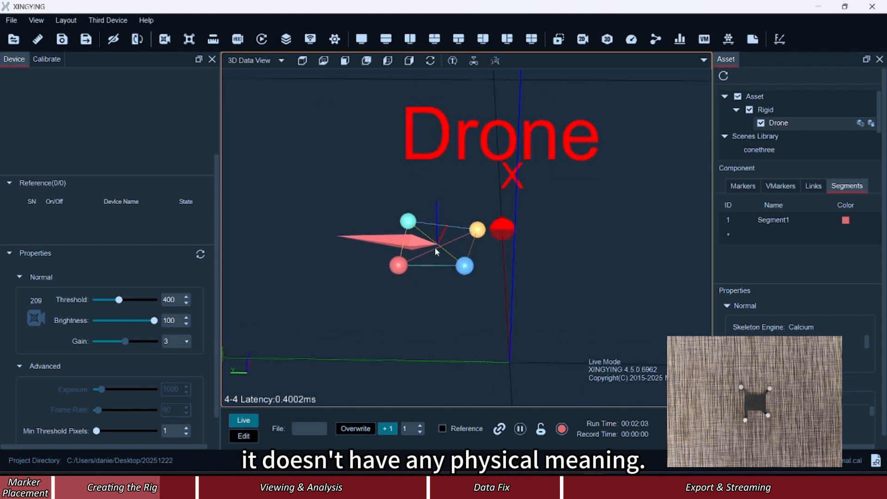
pyautogui.scroll(2, 436, 250)
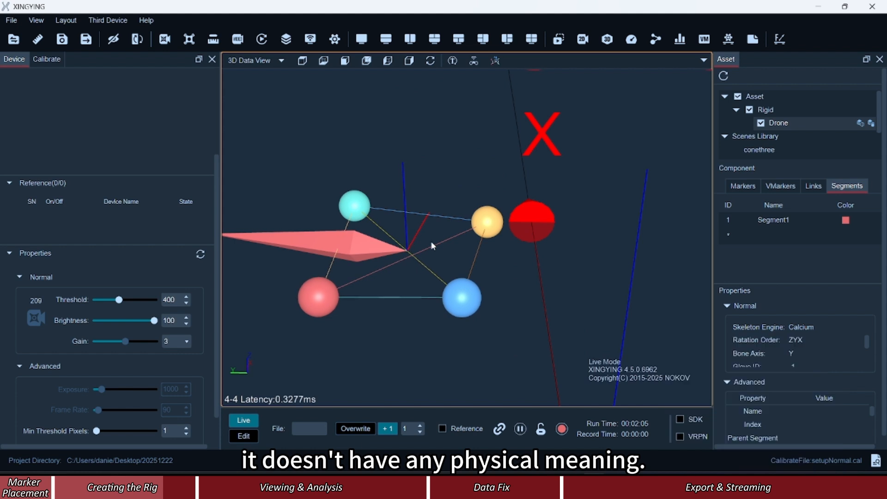
pyautogui.scroll(-5, 412, 244)
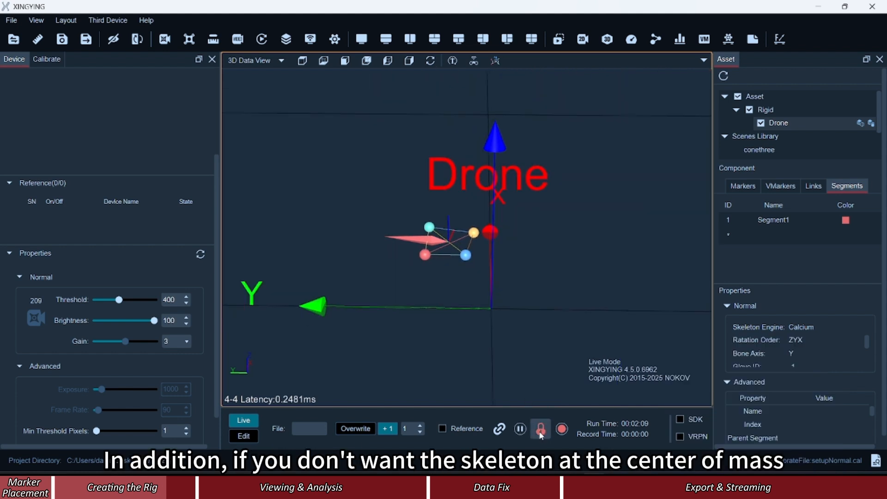
# - Rotate the Drone's skeleton segment with the Axis tool to about X 79.3°, Y -50.5° and Z 8.3°
pyautogui.click(495, 61)
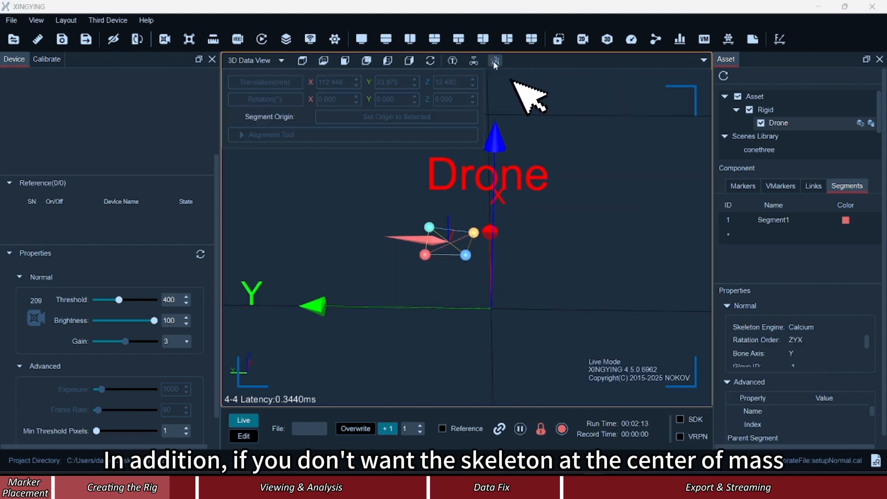
pyautogui.scroll(3, 423, 240)
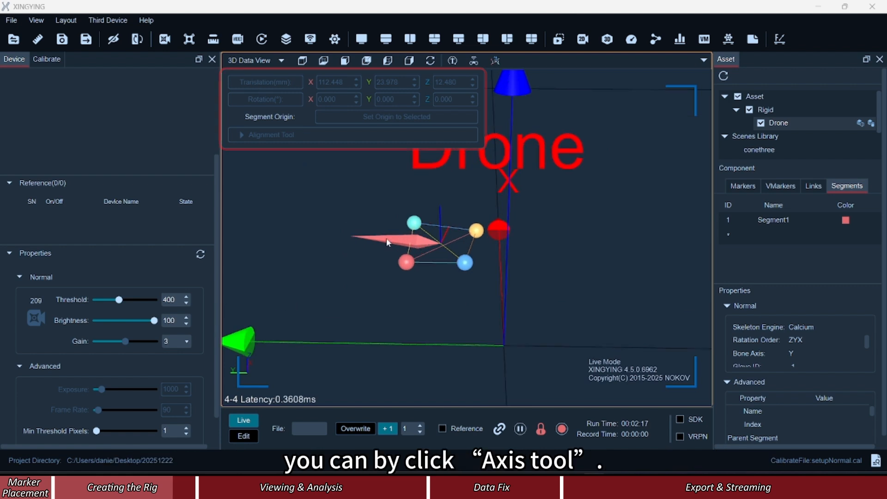
pyautogui.click(390, 242)
pyautogui.click(270, 85)
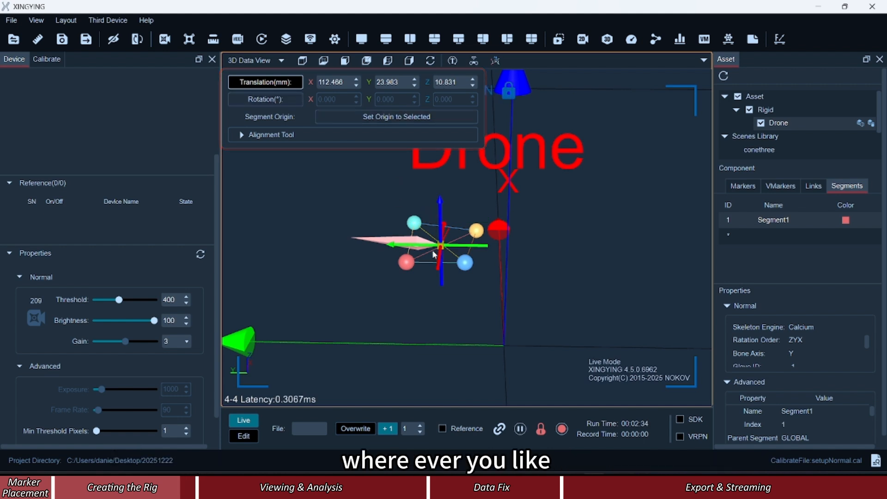
pyautogui.click(269, 100)
pyautogui.moveTo(472, 229); pyautogui.dragTo(468, 283)
pyautogui.moveTo(439, 217); pyautogui.dragTo(433, 251)
# - Apply Set Origin to Selected to the Drone's segment and unfreeze the live view
pyautogui.click(428, 117)
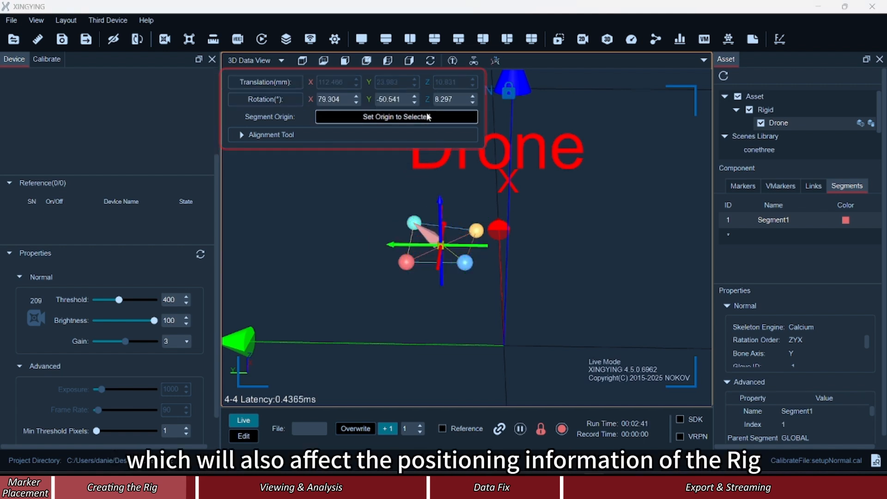
pyautogui.click(286, 98)
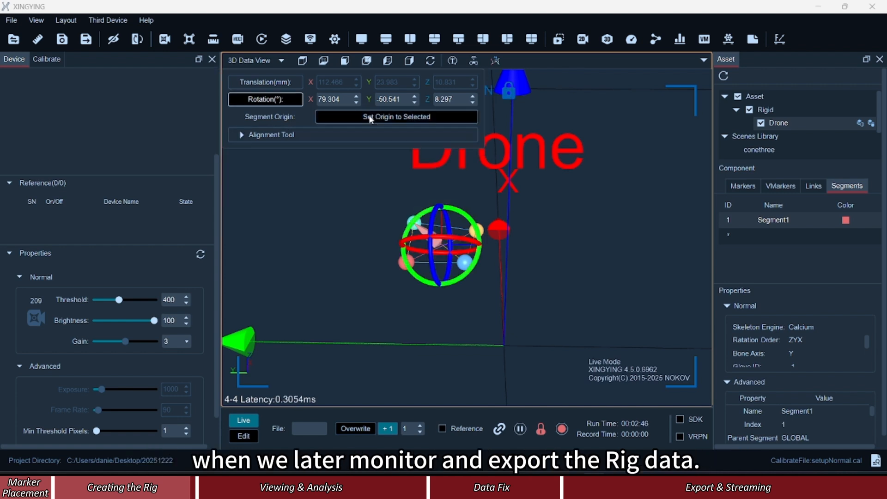
pyautogui.click(371, 118)
pyautogui.click(541, 430)
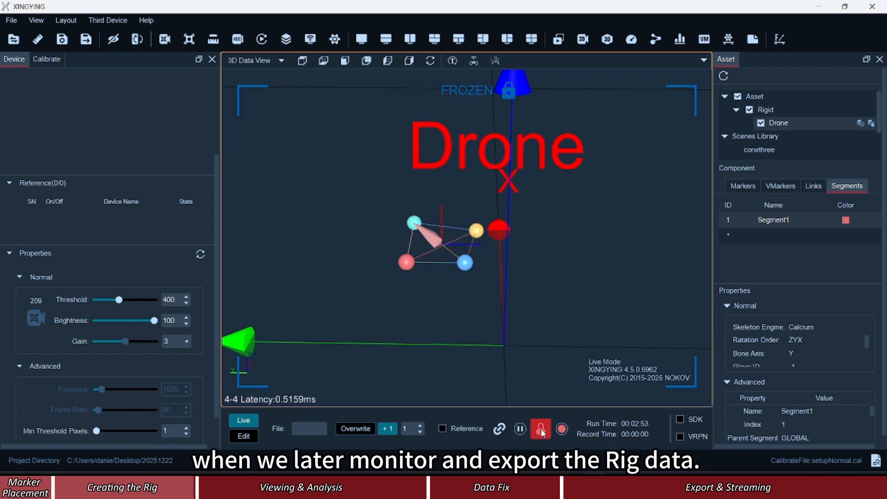
pyautogui.click(541, 430)
# - Split the workspace into two stacked views and display Analysis Graphs in the empty lower one
pyautogui.moveTo(432, 249); pyautogui.dragTo(448, 322)
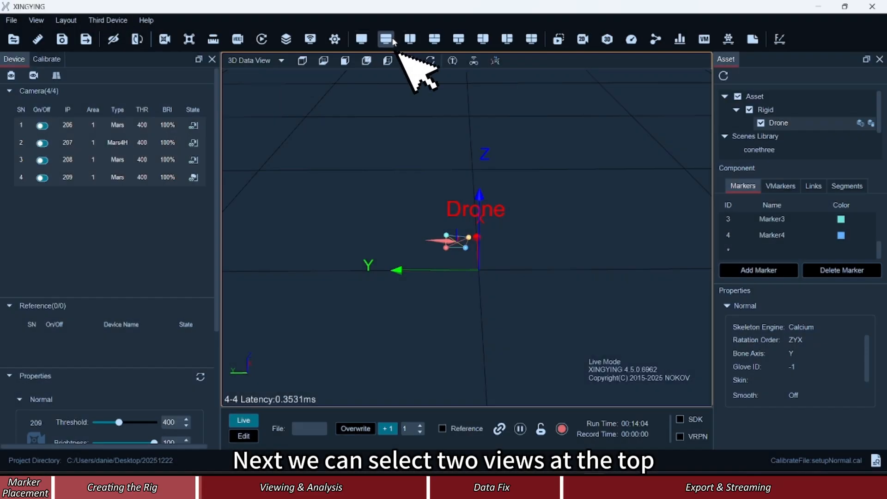
pyautogui.click(391, 39)
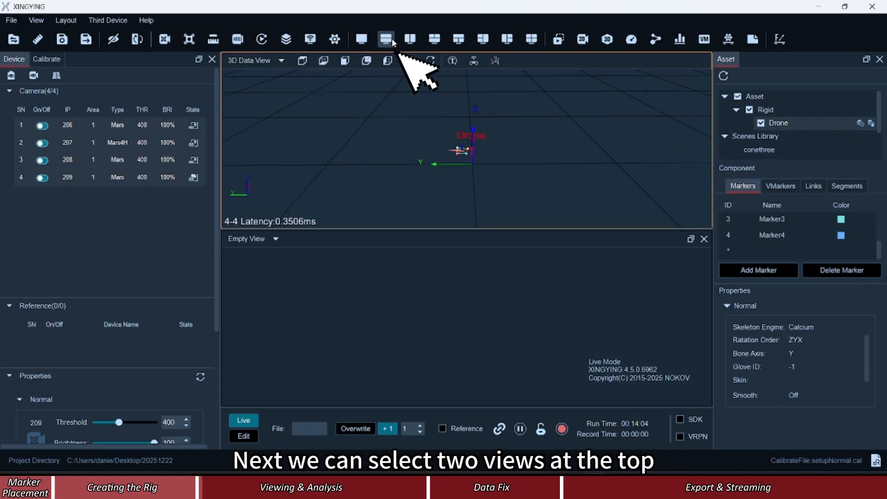
pyautogui.scroll(5, 467, 169)
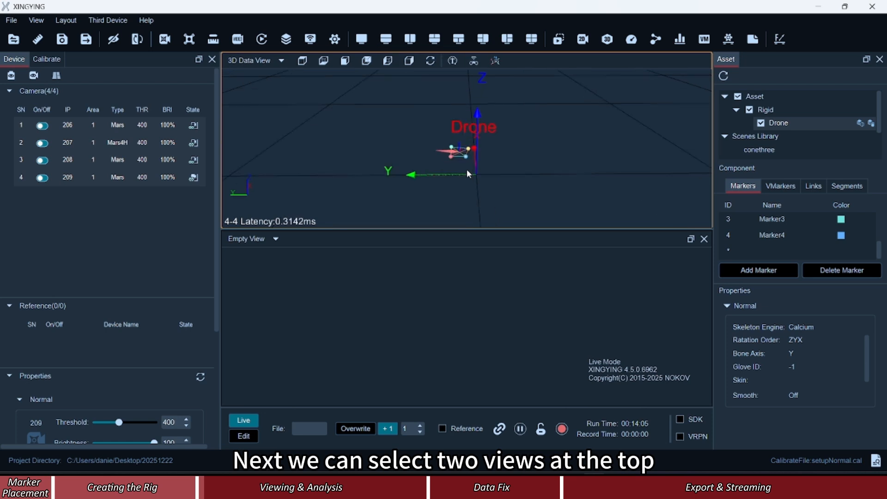
pyautogui.click(237, 240)
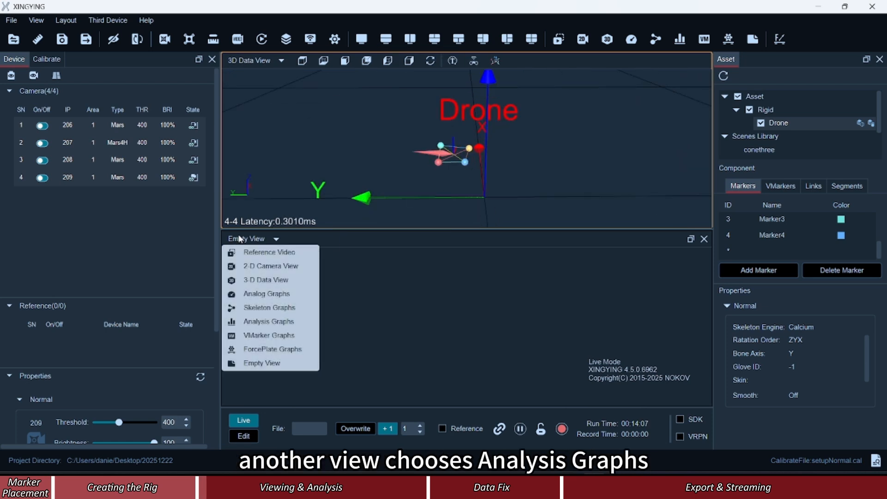
pyautogui.click(263, 322)
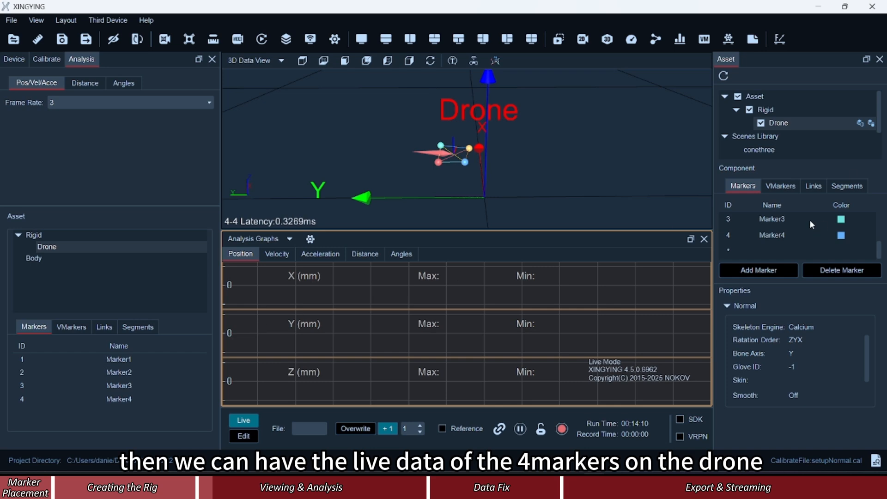
# - View Marker1's live position, velocity and acceleration graphs, and the acceleration graphs of Marker2 and Marker3
pyautogui.scroll(2, 812, 225)
pyautogui.click(812, 220)
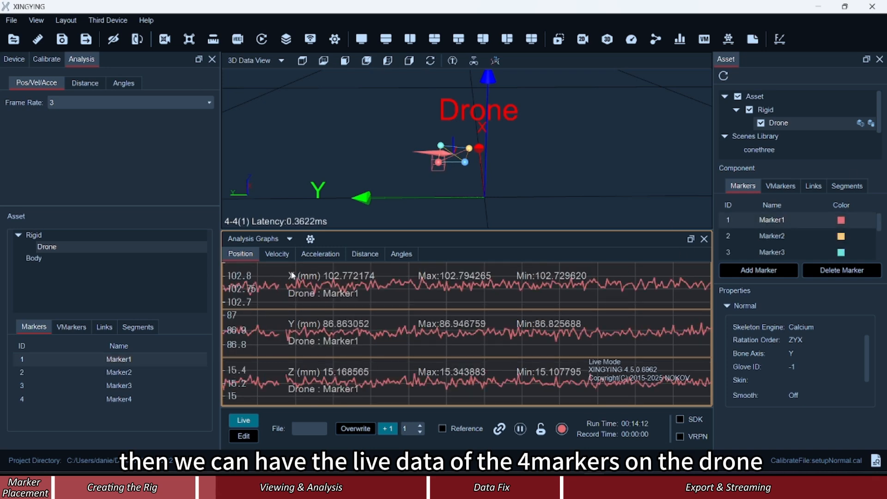
pyautogui.click(278, 254)
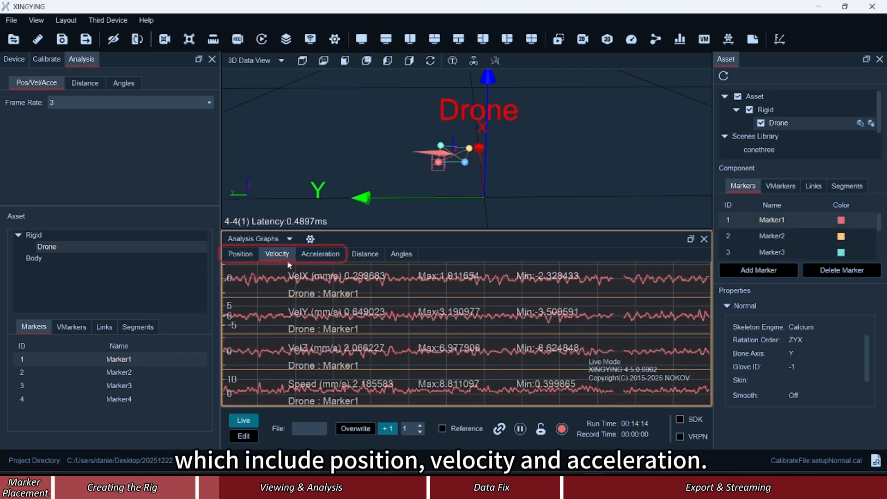
pyautogui.click(320, 254)
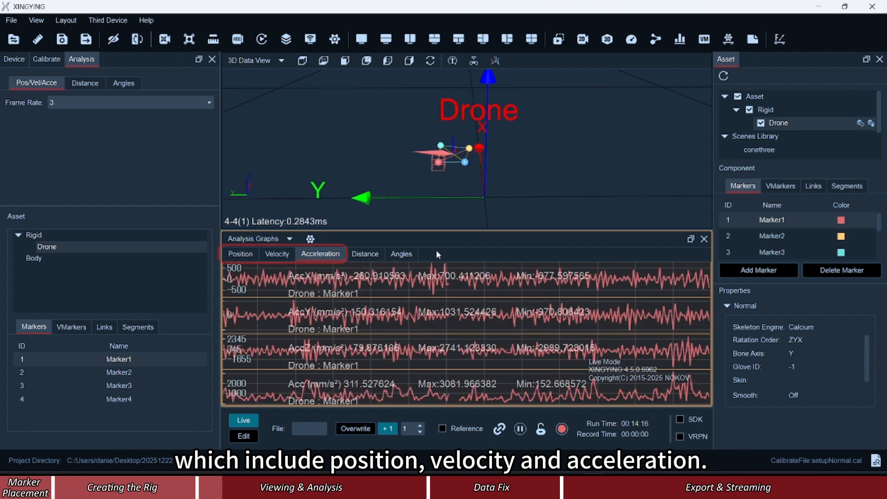
pyautogui.click(772, 236)
pyautogui.click(781, 253)
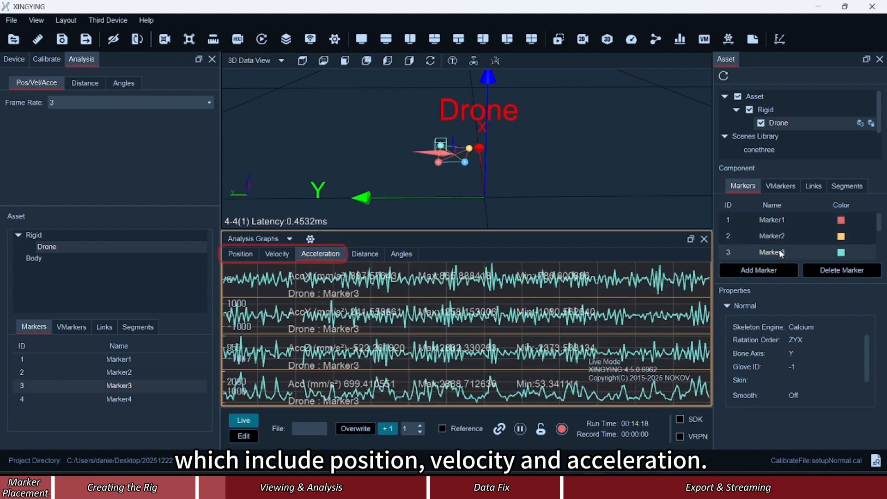
# - View Marker4's live acceleration graphs, and switch the lower view to Skeleton Graphs showing Segment1
pyautogui.scroll(-1, 781, 245)
pyautogui.click(771, 235)
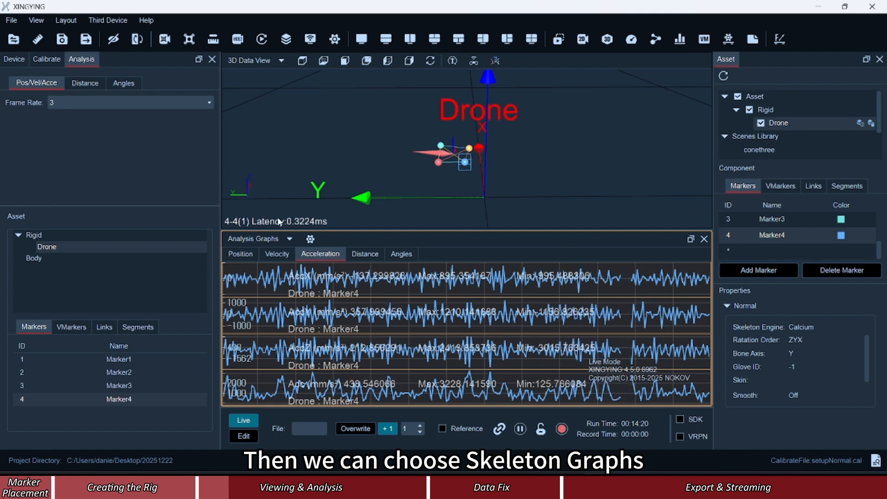
pyautogui.click(259, 239)
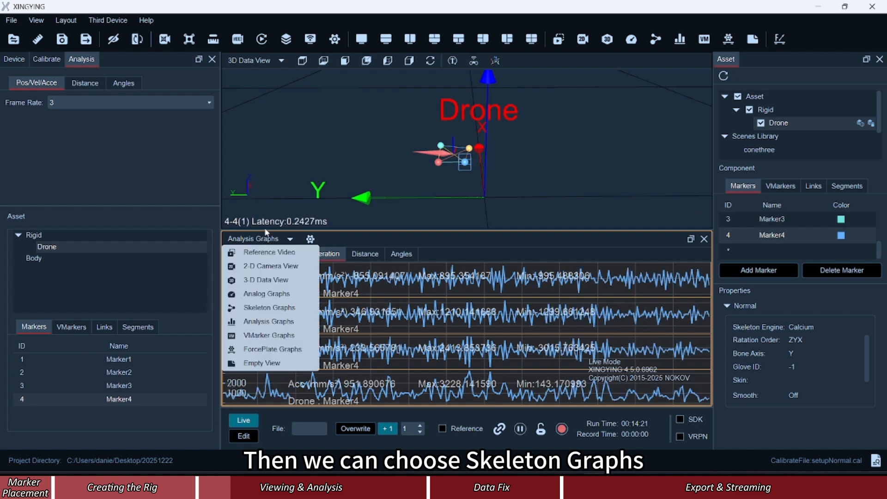
pyautogui.click(269, 308)
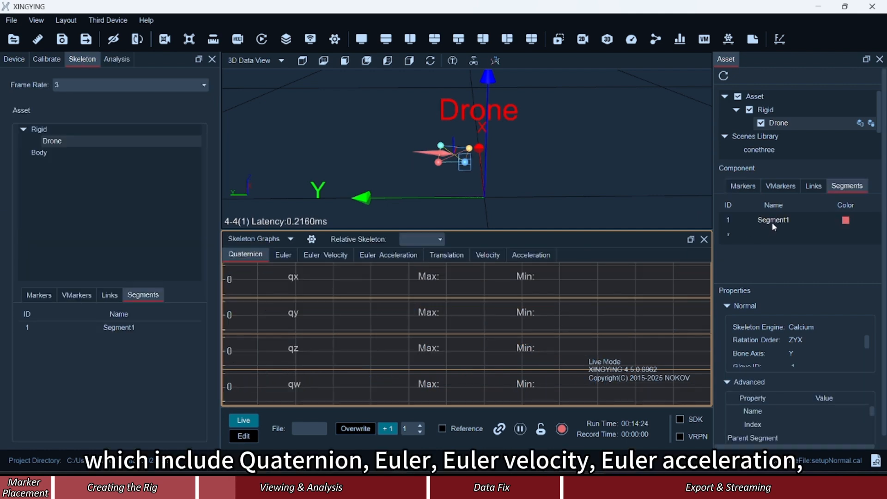
pyautogui.click(774, 220)
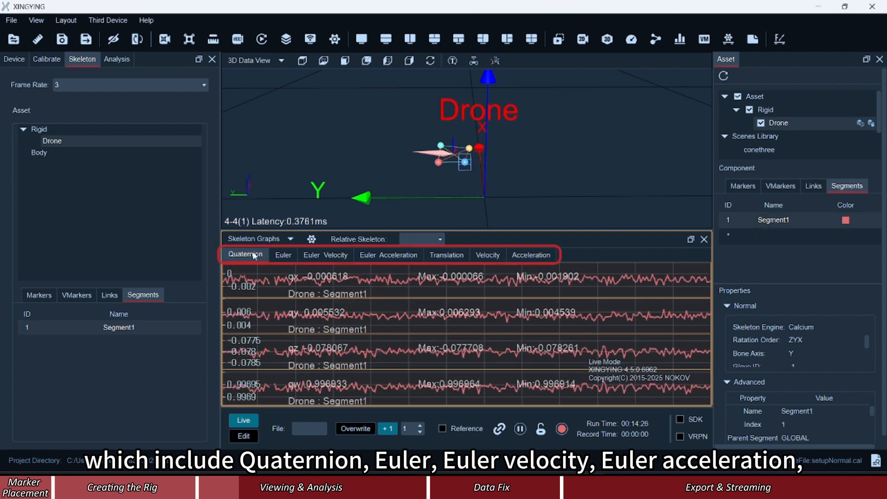
# - View Segment1's Euler, Euler Velocity, Euler Acceleration, Translation, Velocity and Acceleration graphs
pyautogui.click(282, 254)
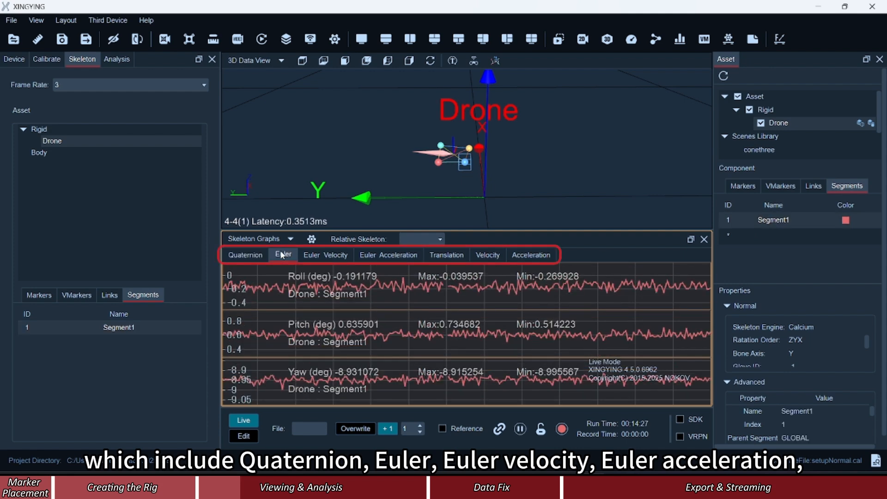
pyautogui.click(323, 255)
pyautogui.click(389, 255)
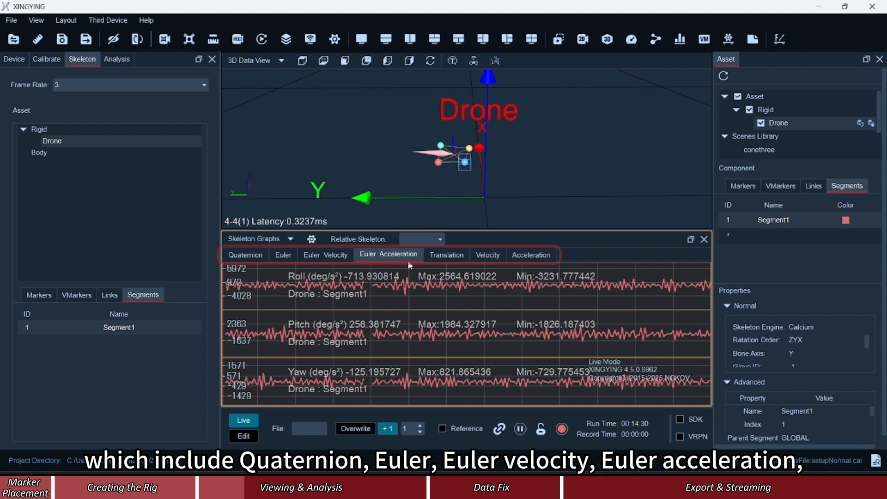
pyautogui.click(447, 254)
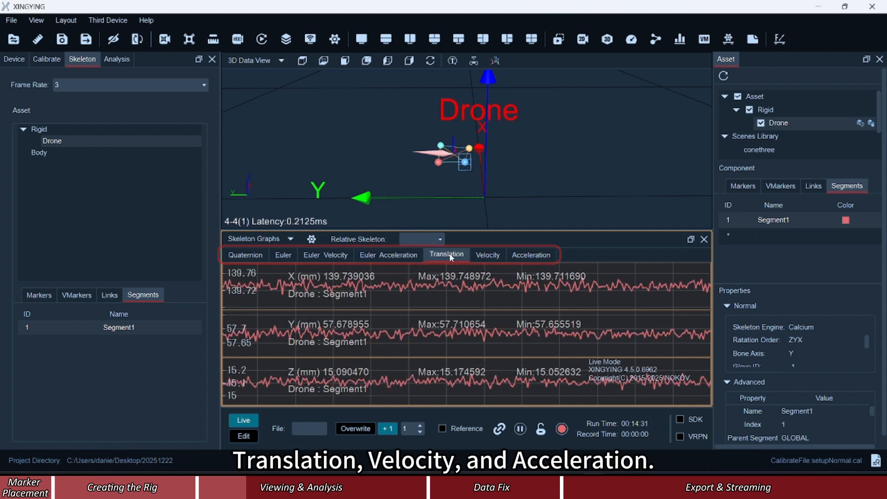
pyautogui.click(489, 253)
pyautogui.click(527, 255)
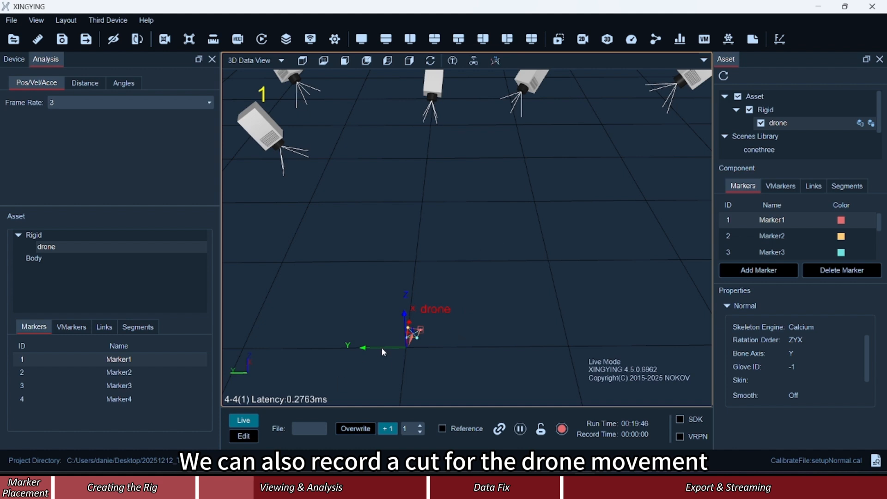
# - Record a take of the drone's movement under the file name test, and dismiss the completion message
pyautogui.scroll(2, 388, 349)
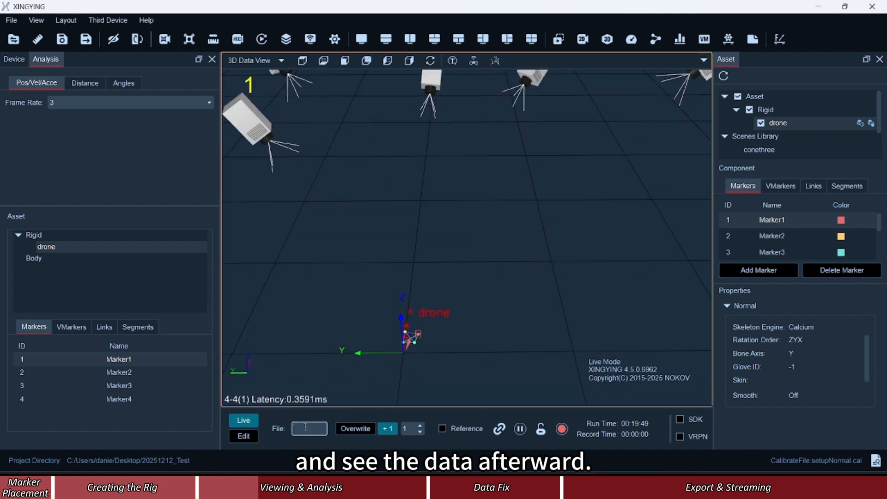
pyautogui.write('test')
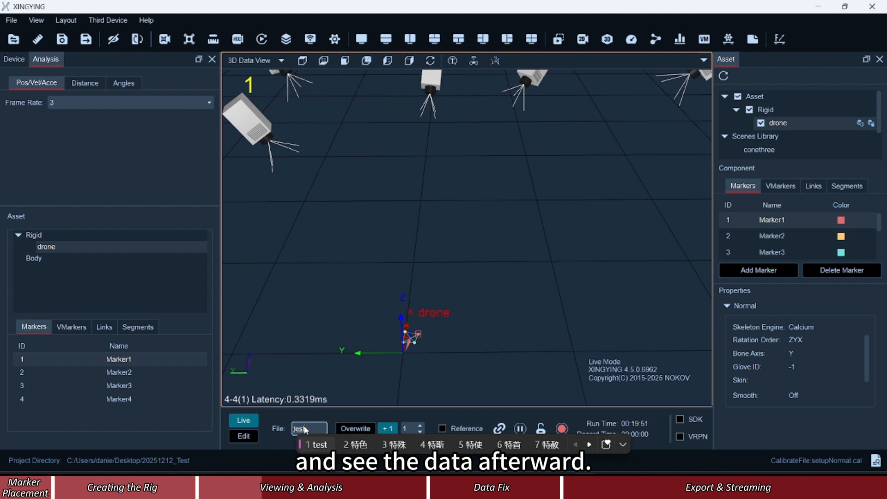
pyautogui.press('Return')
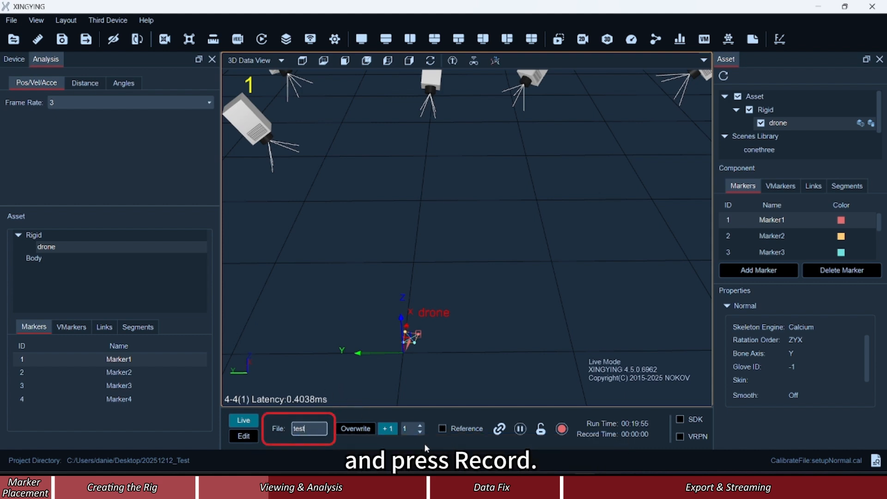
pyautogui.click(562, 429)
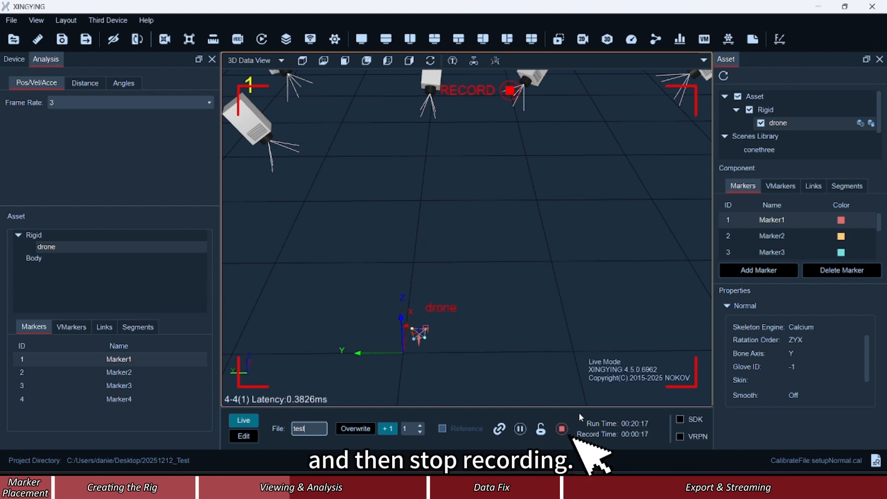
pyautogui.click(562, 429)
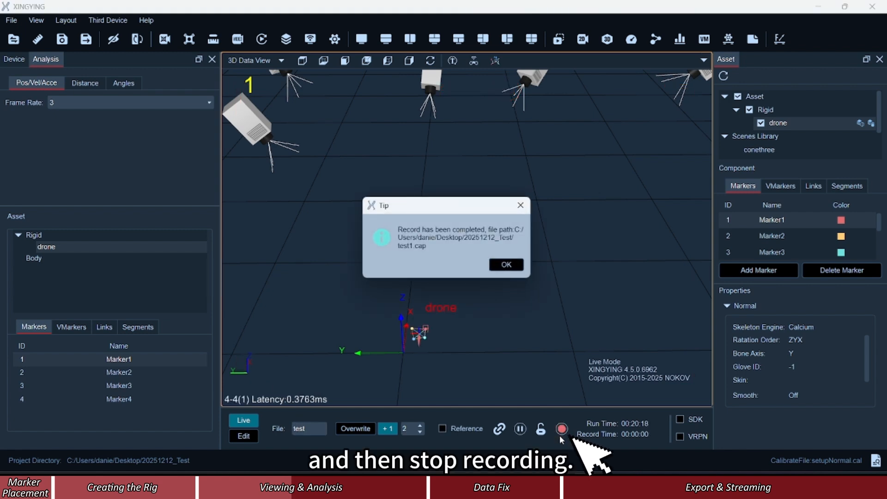
pyautogui.click(507, 265)
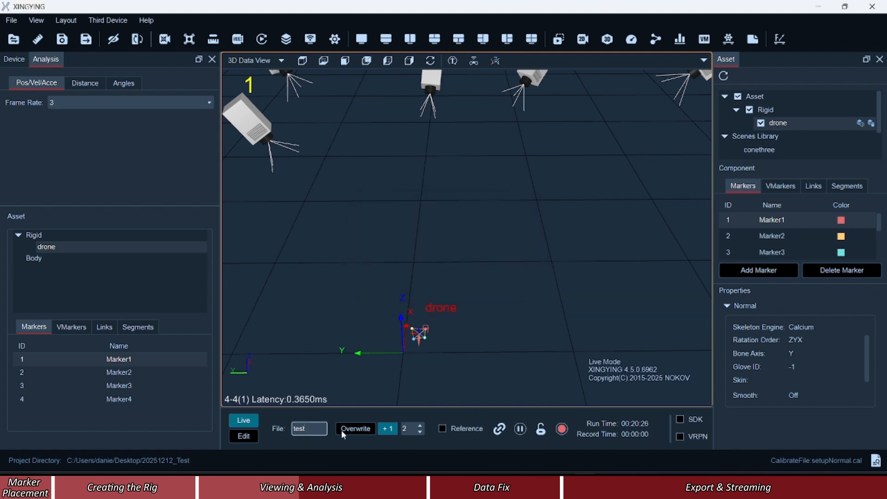
# - Switch to Edit mode and load the recorded file test1.cap
pyautogui.click(245, 436)
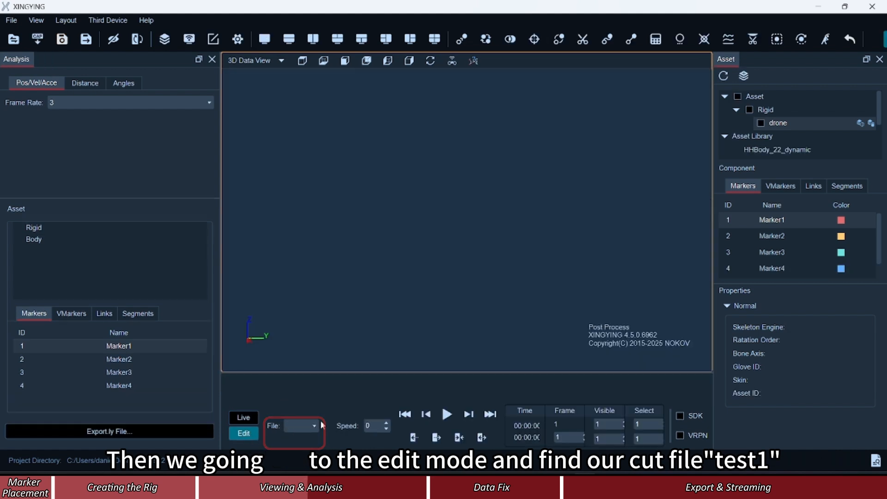
pyautogui.click(308, 438)
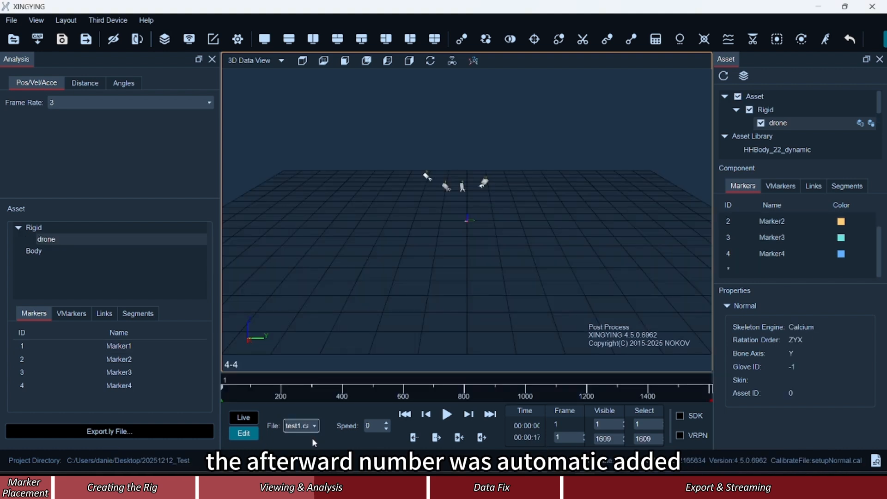
pyautogui.scroll(10, 469, 200)
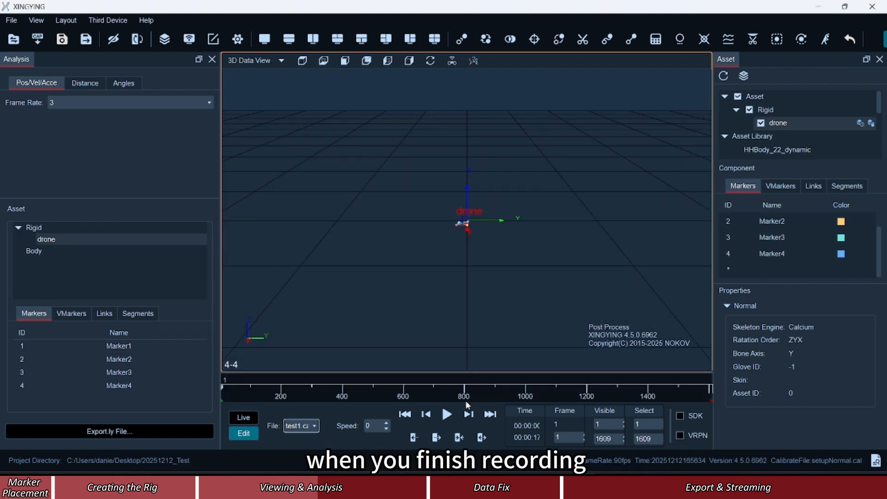
# - Play back the recorded drone movement, pause it, and scrub the timeline back toward the beginning
pyautogui.click(446, 414)
pyautogui.scroll(-4, 470, 305)
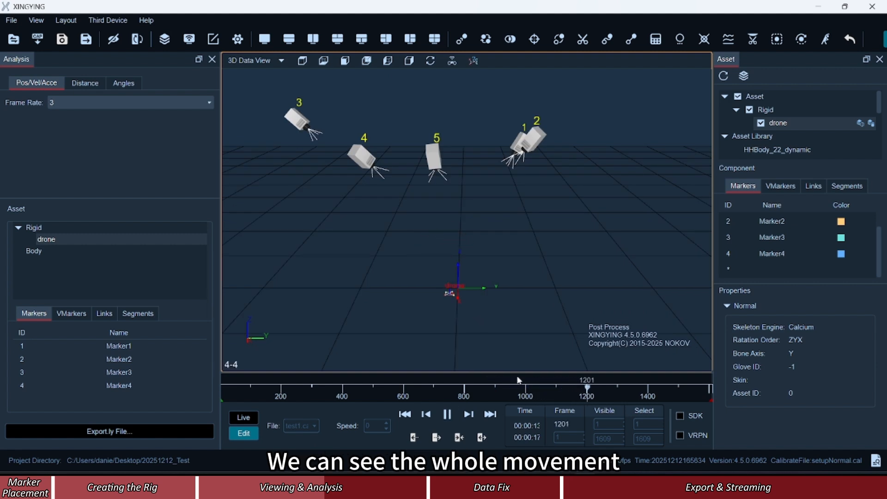
pyautogui.click(448, 414)
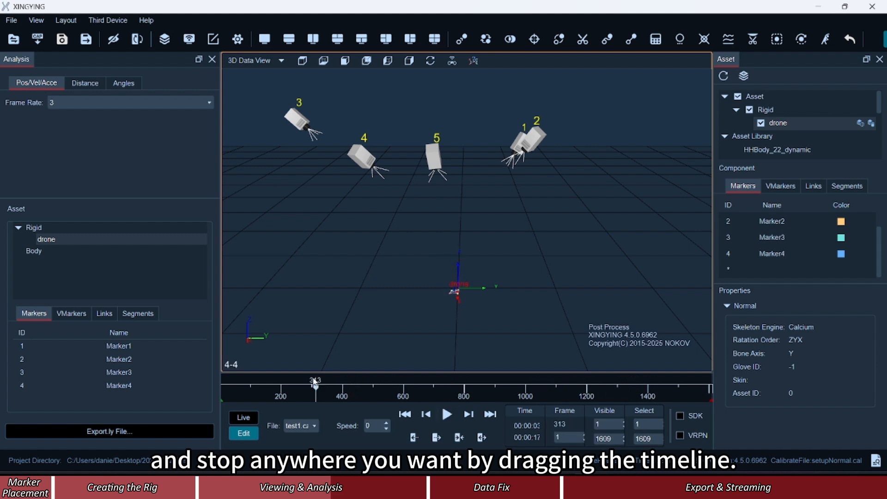
pyautogui.moveTo(314, 381); pyautogui.dragTo(258, 381)
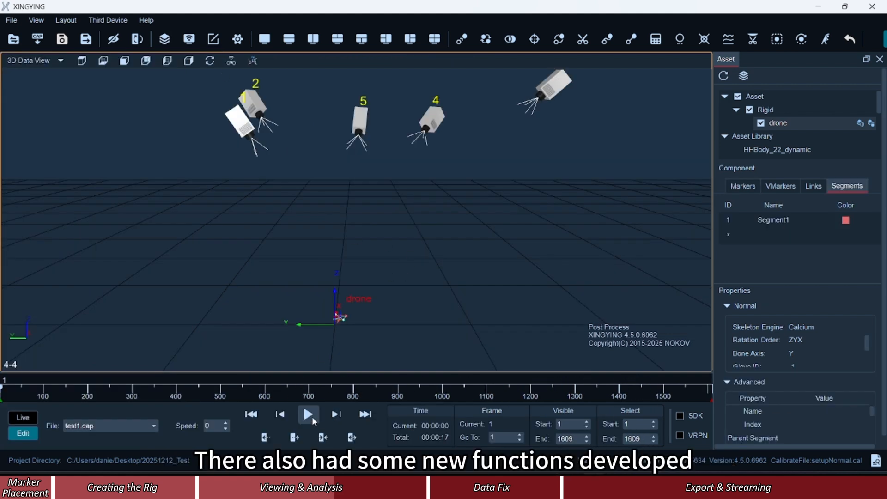
# - Play the recording with Show Marker Trajectories enabled, and display Marker1's trajectory in the 3D view
pyautogui.click(313, 421)
pyautogui.rightClick(464, 316)
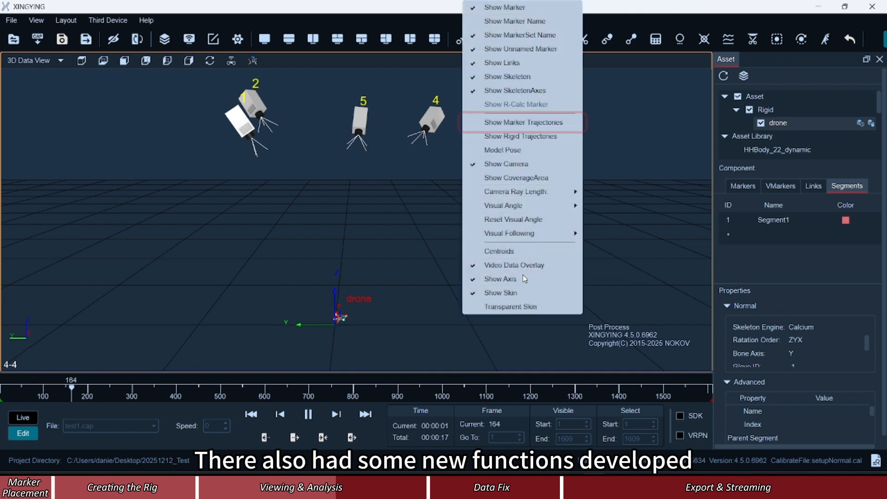
pyautogui.click(538, 124)
pyautogui.click(743, 184)
pyautogui.click(770, 223)
pyautogui.scroll(5, 358, 280)
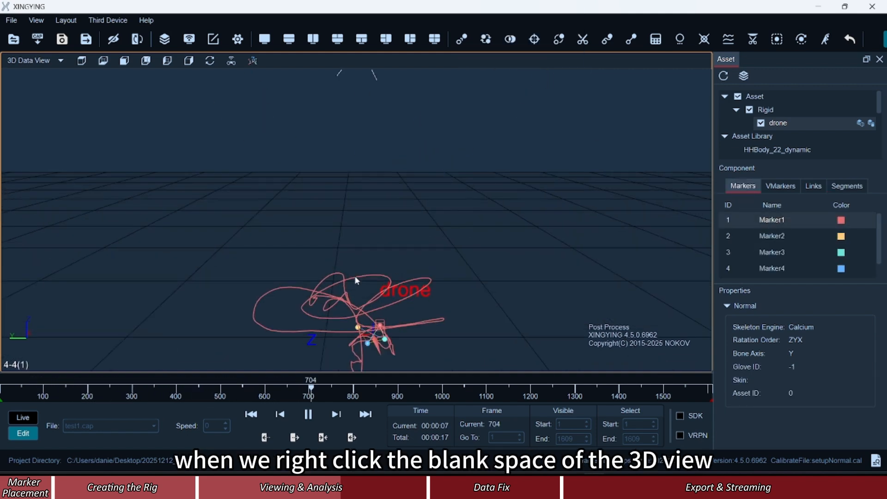
# - View the trajectories of Marker2, Marker3 and Marker4 one after another during playback
pyautogui.click(781, 236)
pyautogui.click(780, 252)
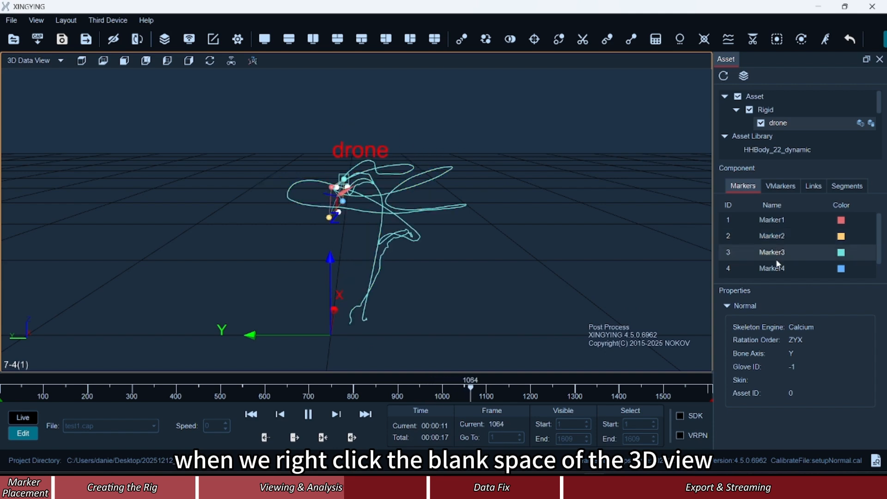
pyautogui.click(781, 269)
# - Replace the marker trajectories with Segment1's rigid trajectory in the 3D view, and hide it again after viewing it
pyautogui.rightClick(544, 243)
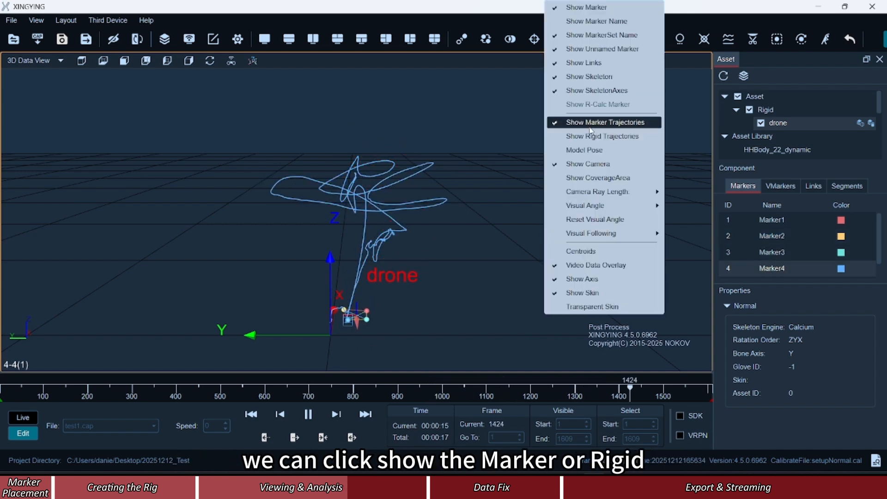
pyautogui.click(573, 123)
pyautogui.rightClick(589, 162)
pyautogui.click(601, 136)
pyautogui.click(847, 186)
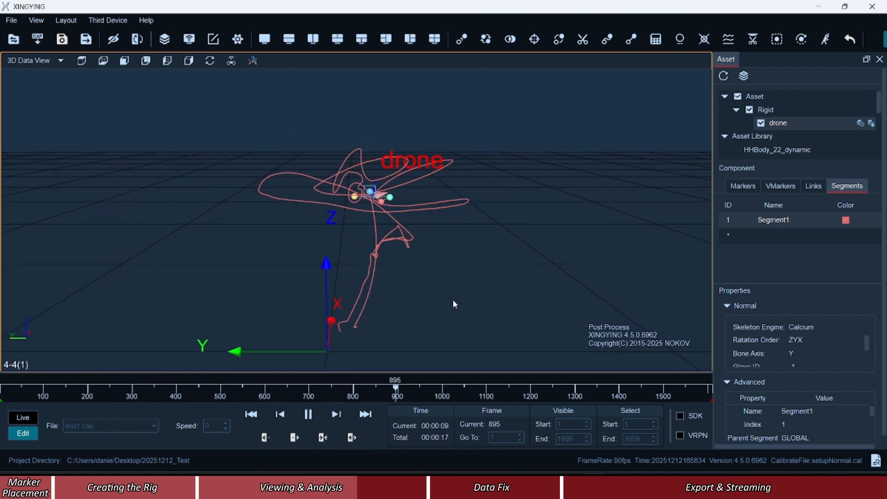
pyautogui.rightClick(677, 216)
pyautogui.click(629, 133)
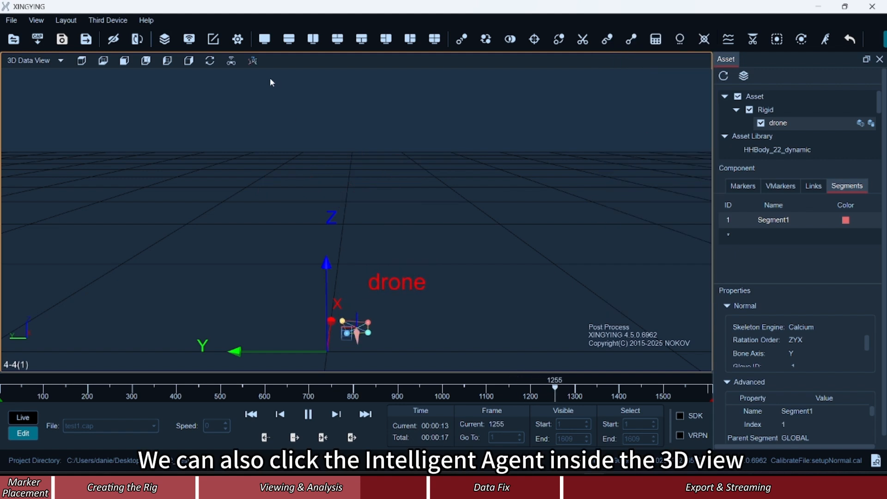
# - Open the Intelligent Agent dashboard in the 3D view, set its type to UAV and choose its rigid body
pyautogui.click(231, 61)
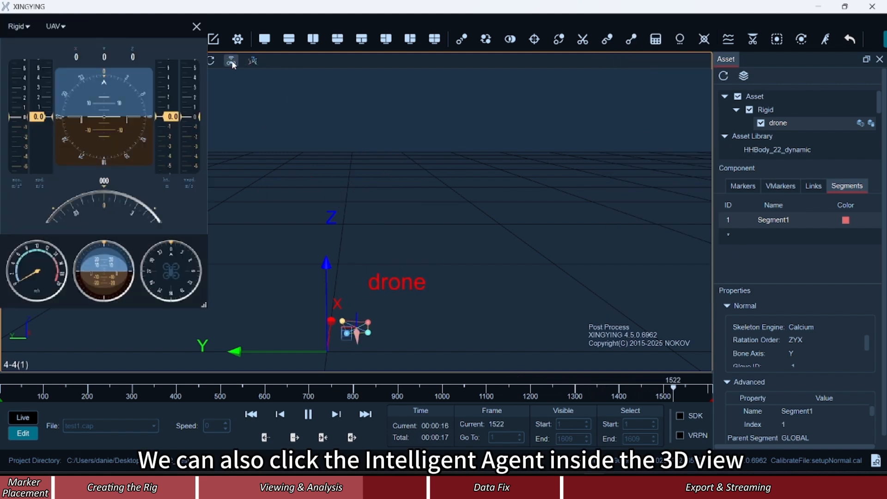
pyautogui.click(54, 26)
pyautogui.click(58, 37)
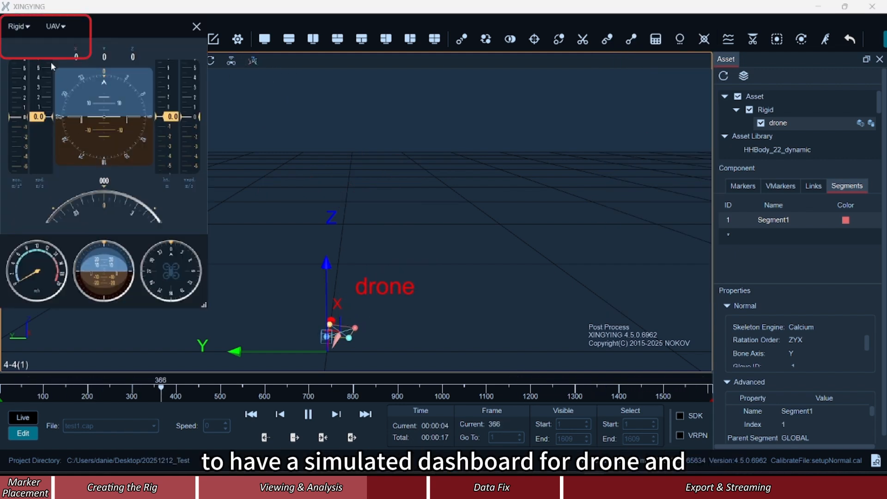
pyautogui.click(18, 26)
pyautogui.click(27, 37)
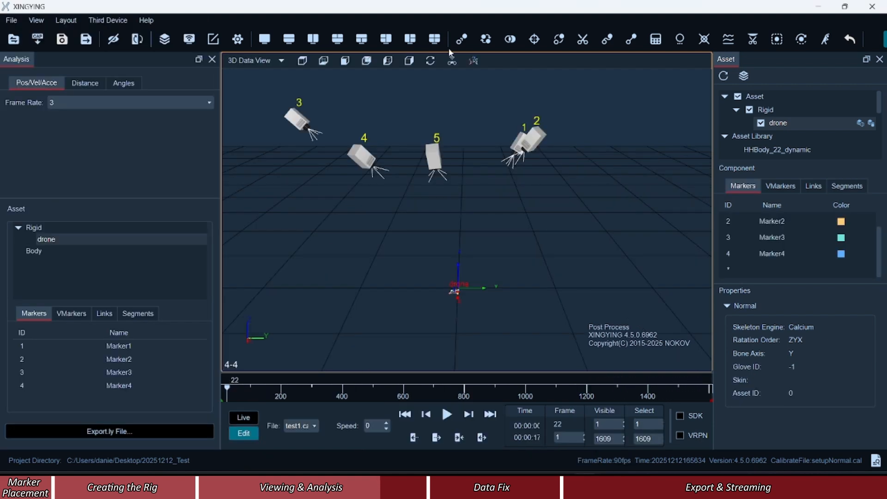
# - Split the workspace into two stacked views and show Analysis Graphs for the recording in the empty lower one
pyautogui.click(289, 39)
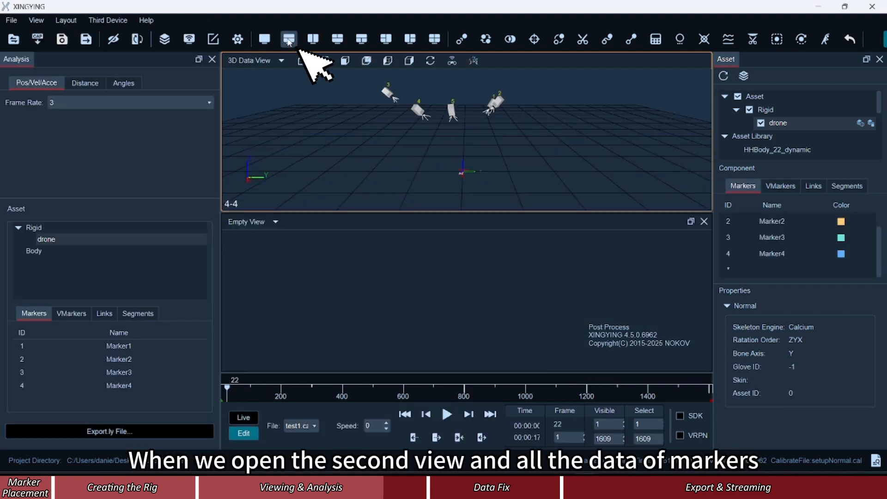
pyautogui.scroll(-3, 467, 170)
pyautogui.scroll(7, 472, 159)
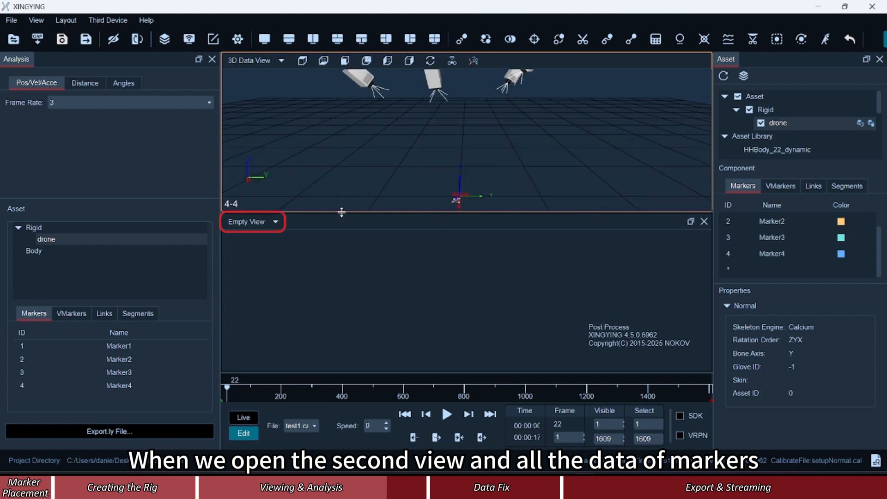
pyautogui.click(266, 224)
pyautogui.click(273, 289)
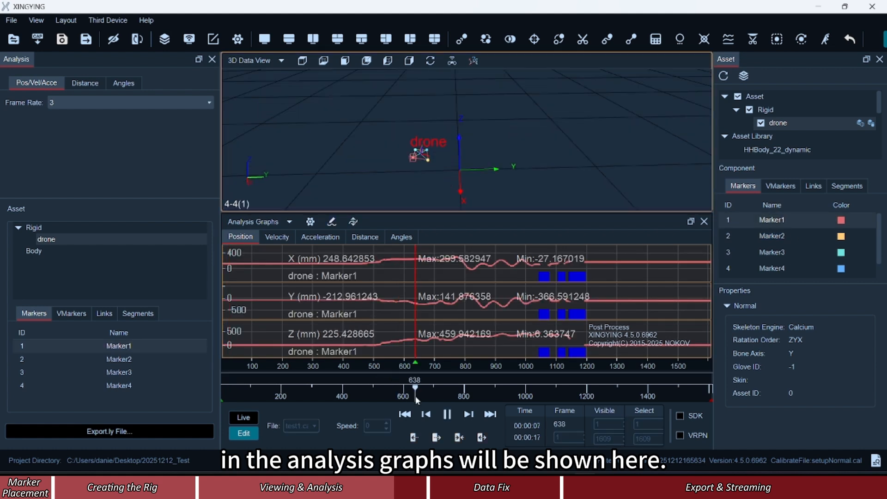
# - Scrub the timeline across Marker1's position graphs, and view Marker2's recorded position, velocity and acceleration graphs
pyautogui.moveTo(416, 396); pyautogui.dragTo(481, 398)
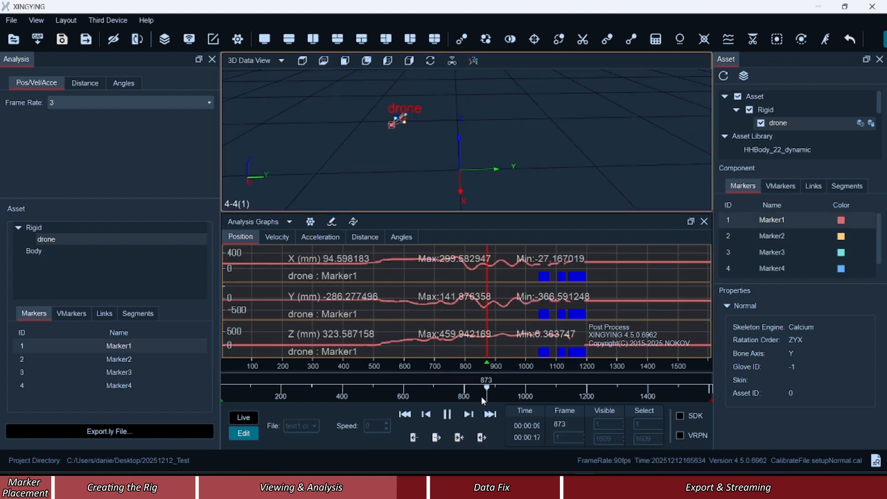
pyautogui.click(763, 236)
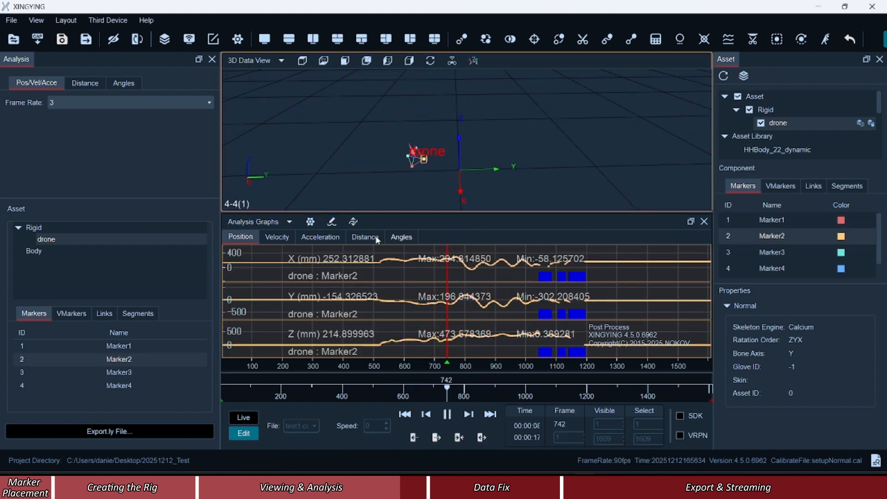
pyautogui.click(277, 237)
pyautogui.click(315, 239)
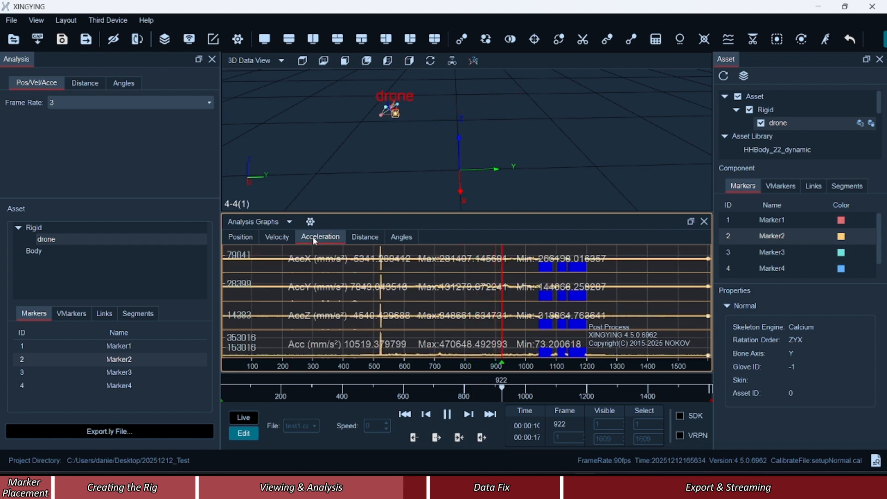
# - Switch the lower view from Analysis Graphs to Skeleton Graphs and show the curves of the drone's Segment1
pyautogui.click(290, 222)
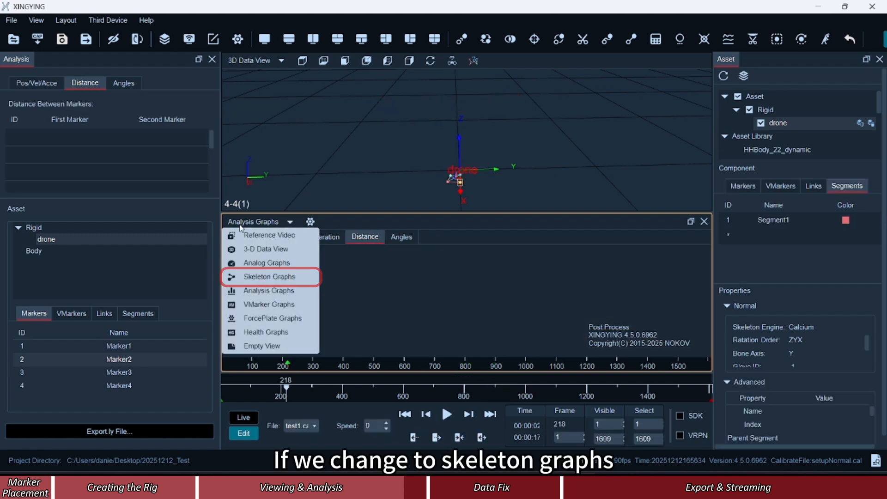
pyautogui.click(269, 277)
pyautogui.click(773, 221)
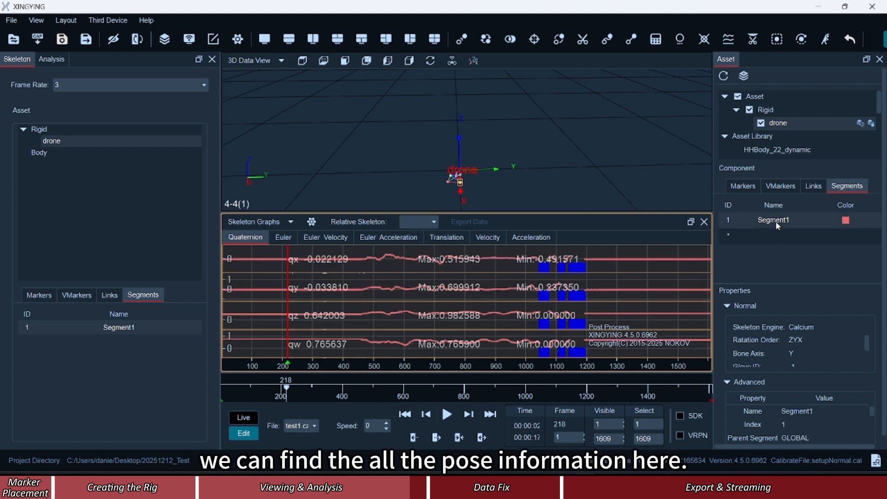
# - Play the recording while viewing Segment1's Euler, Euler Velocity, Euler Acceleration, Translation, Velocity and Acceleration graphs
pyautogui.click(447, 415)
pyautogui.click(277, 239)
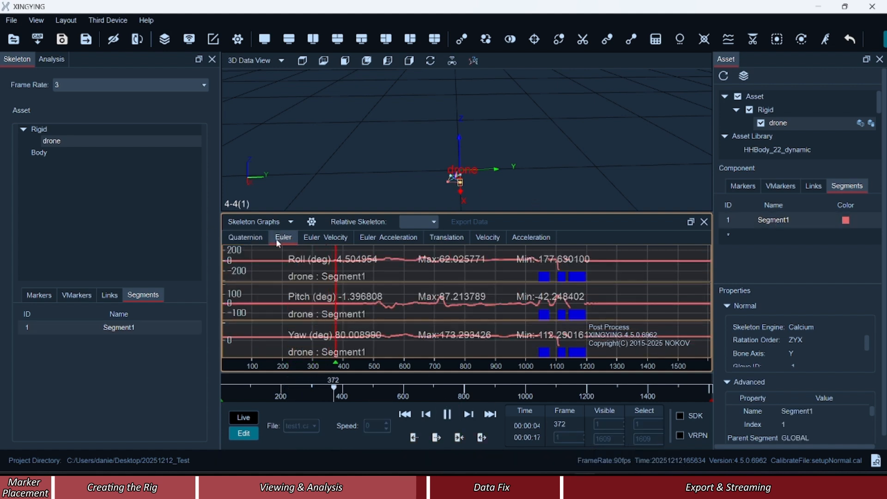
pyautogui.click(325, 239)
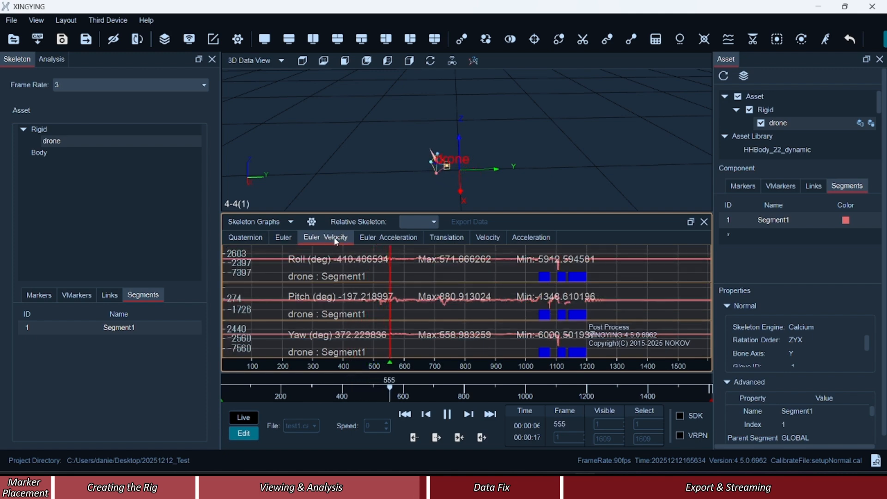
pyautogui.click(388, 237)
pyautogui.click(441, 238)
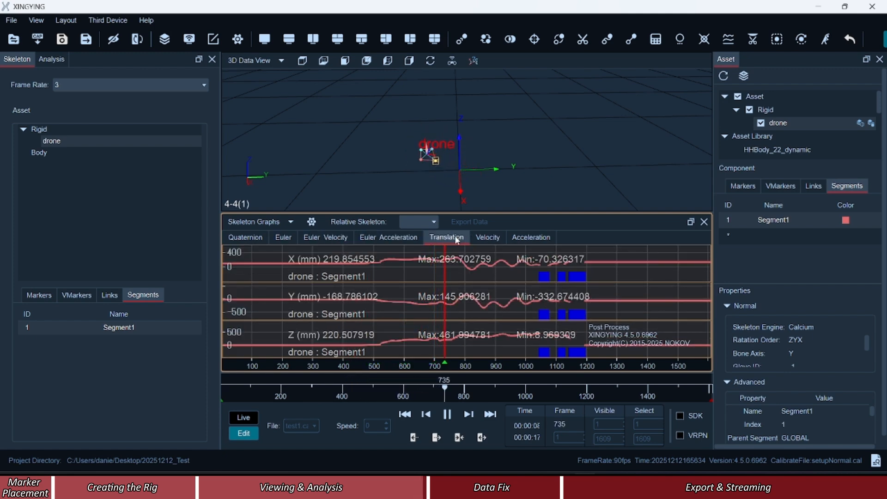
pyautogui.click(488, 238)
pyautogui.click(525, 238)
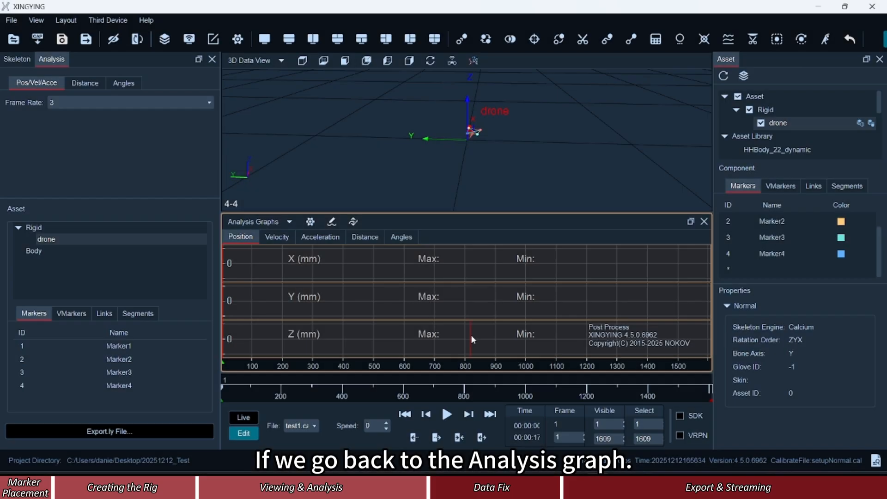
# - Play the recording with Marker1's position graphs shown, and scrub back to frame 1171 within the missing data
pyautogui.click(783, 220)
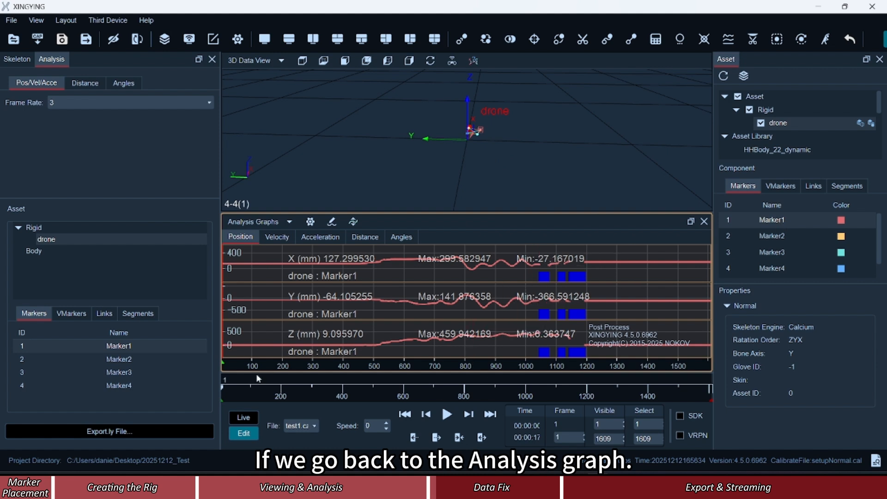
pyautogui.click(447, 415)
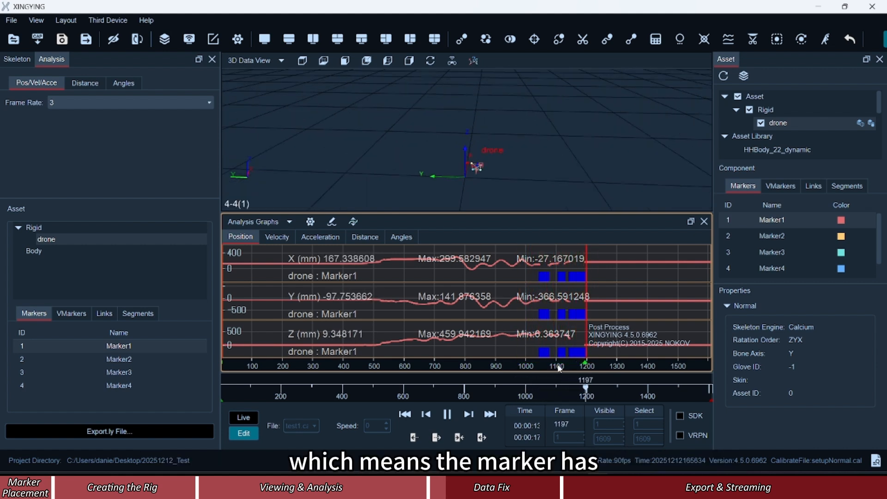
pyautogui.click(609, 389)
pyautogui.moveTo(610, 390); pyautogui.dragTo(585, 390)
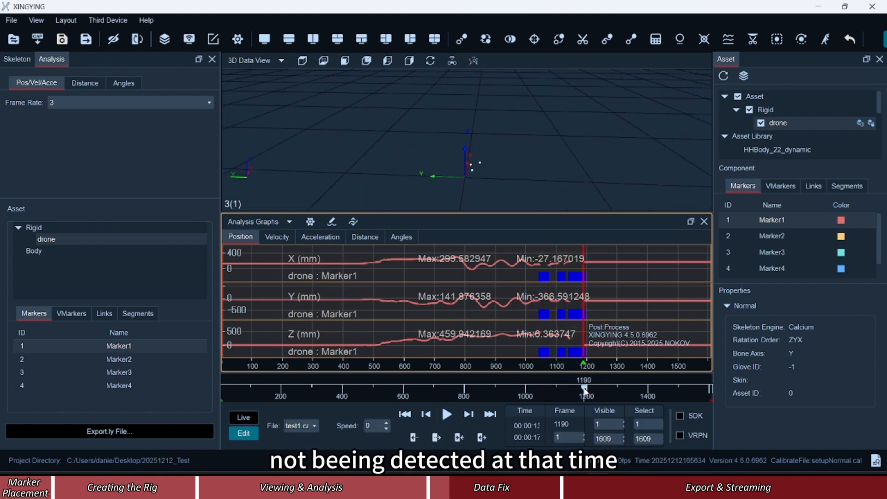
pyautogui.scroll(3, 452, 127)
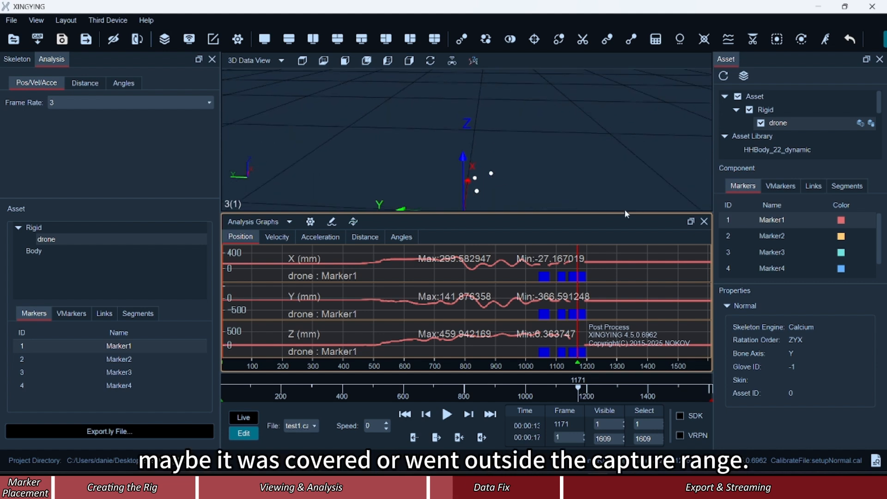
# - Examine the position graphs of Marker2, Marker3 and Marker4 for missing data
pyautogui.click(799, 237)
pyautogui.click(791, 251)
pyautogui.click(788, 268)
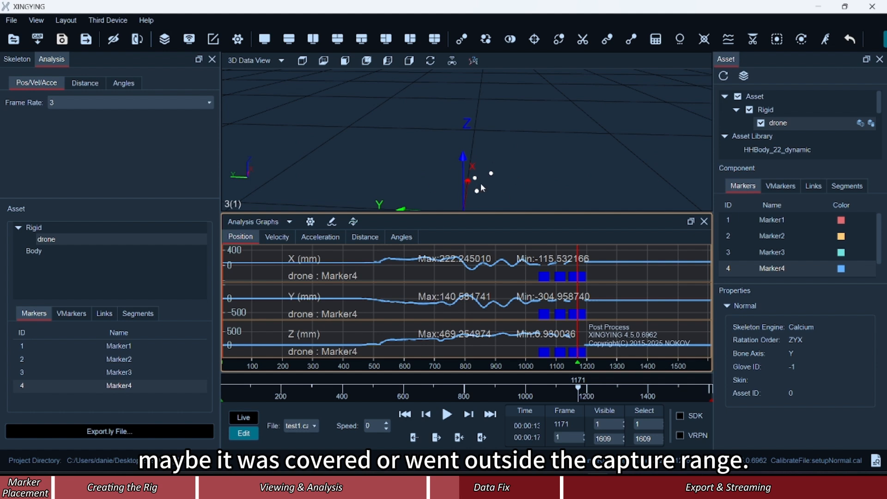
pyautogui.scroll(-2, 476, 172)
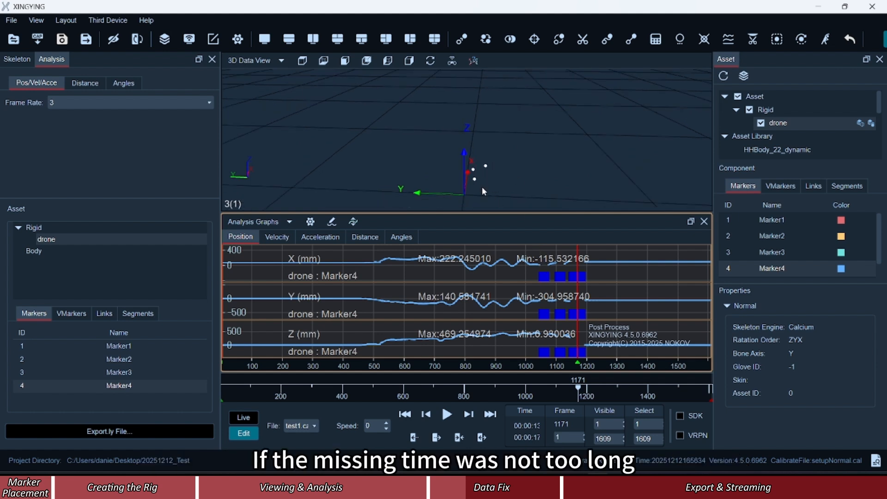
# - Select frames 986 to 1241 and fill the gaps of all four drone markers with Cubic joint
pyautogui.moveTo(523, 249); pyautogui.dragTo(600, 381)
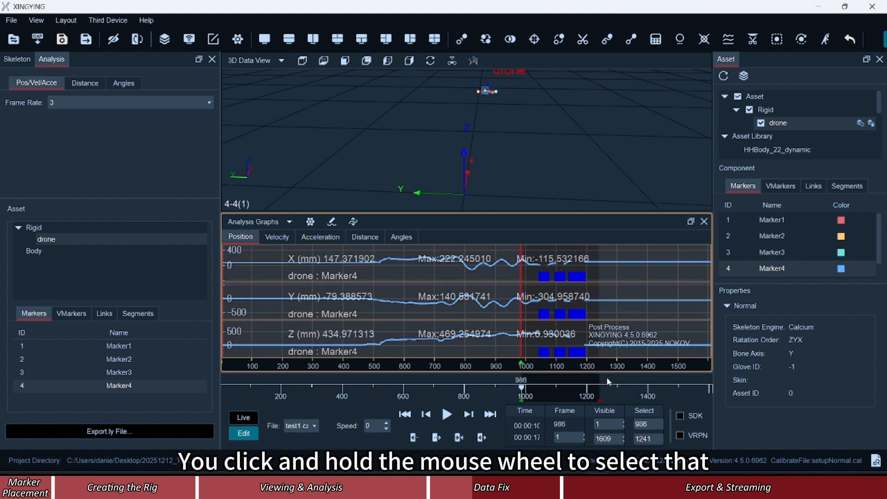
pyautogui.click(606, 43)
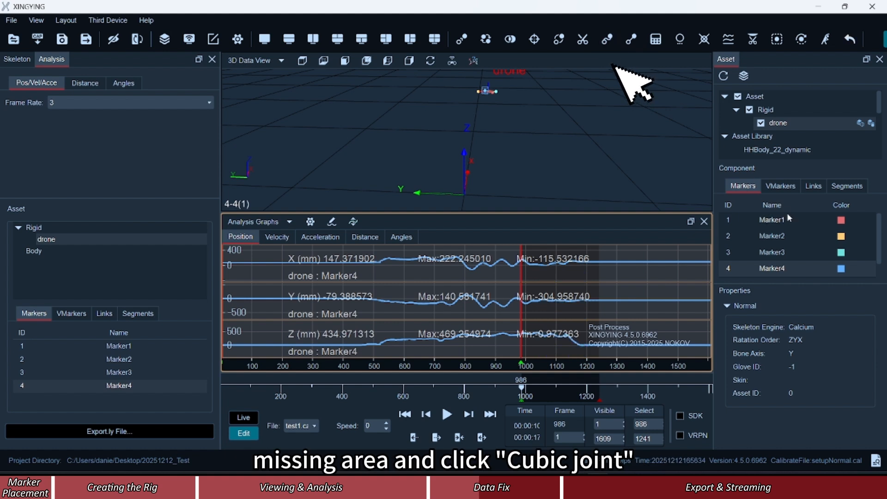
pyautogui.click(774, 257)
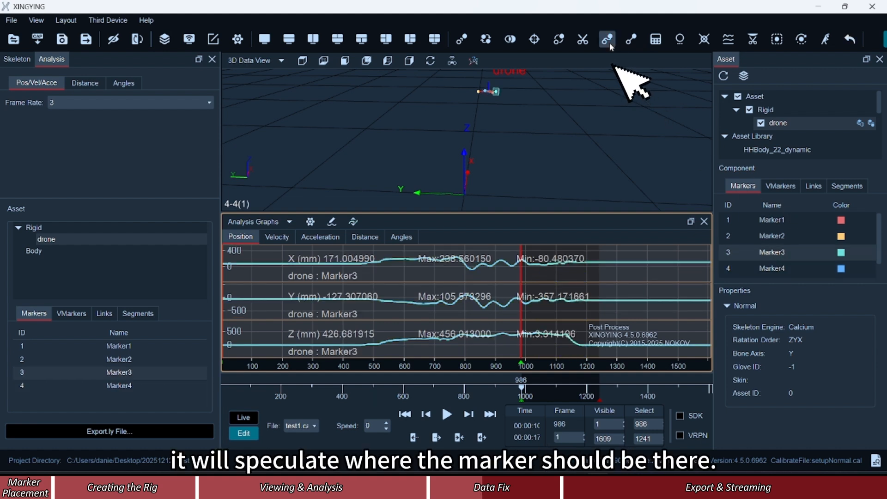
pyautogui.click(760, 234)
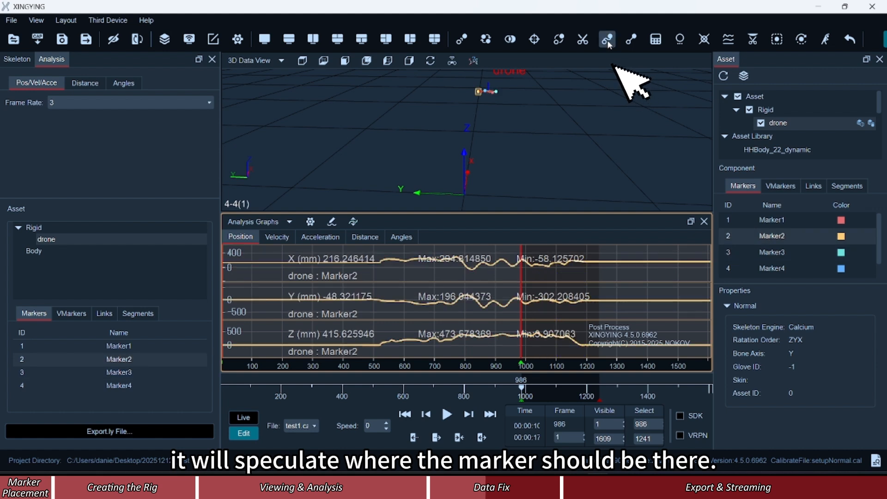
pyautogui.click(784, 219)
pyautogui.click(607, 39)
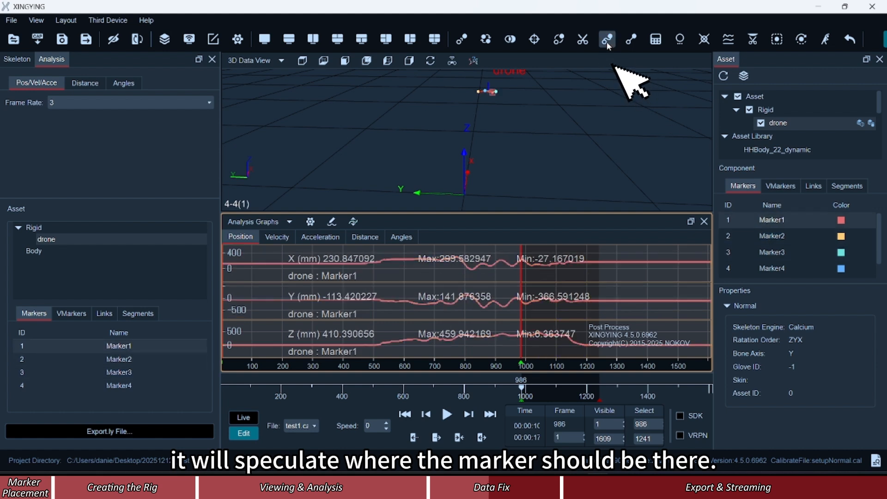
# - Play the recording through the filled frame range and check the position graphs of Marker2, Marker3 and Marker4
pyautogui.moveTo(523, 388); pyautogui.dragTo(464, 388)
pyautogui.click(447, 415)
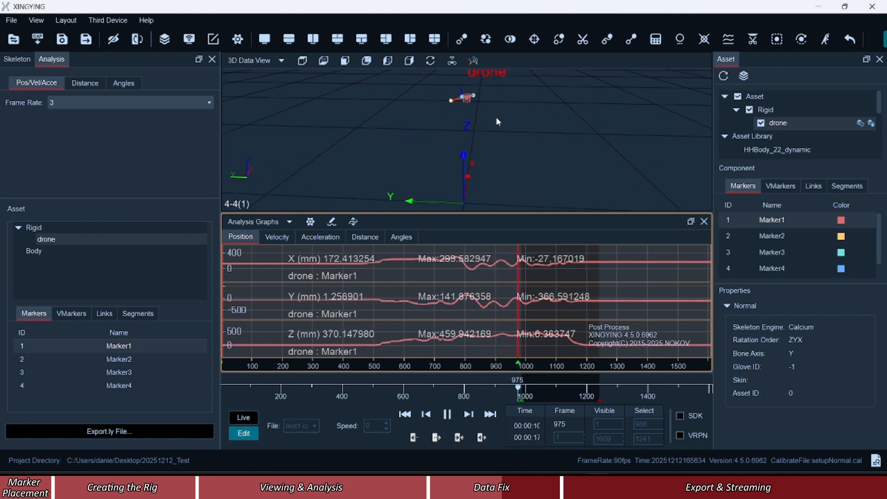
pyautogui.click(769, 237)
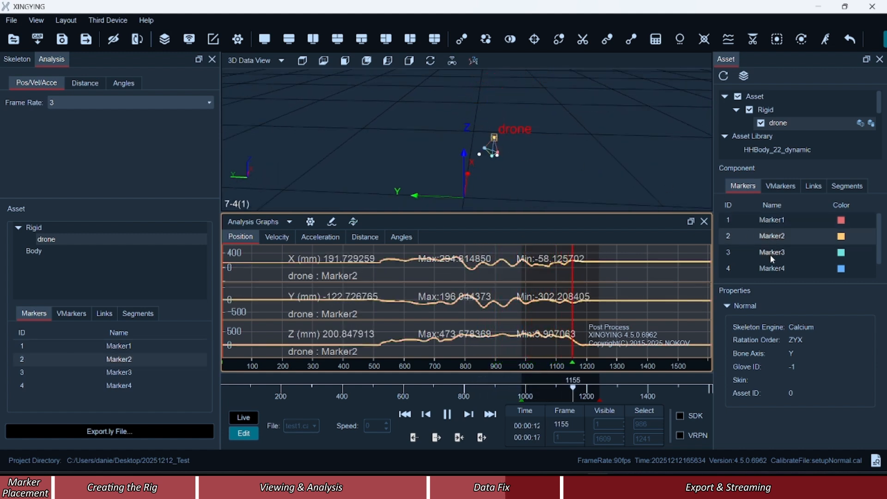
pyautogui.click(770, 254)
pyautogui.click(771, 270)
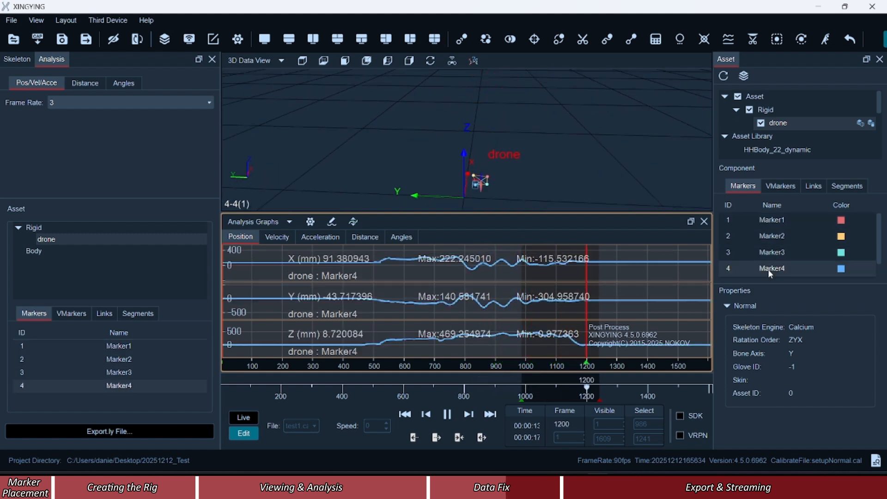
pyautogui.click(446, 415)
# - Show the Skeleton Graphs of the drone's Segment1 in the lower view
pyautogui.click(266, 222)
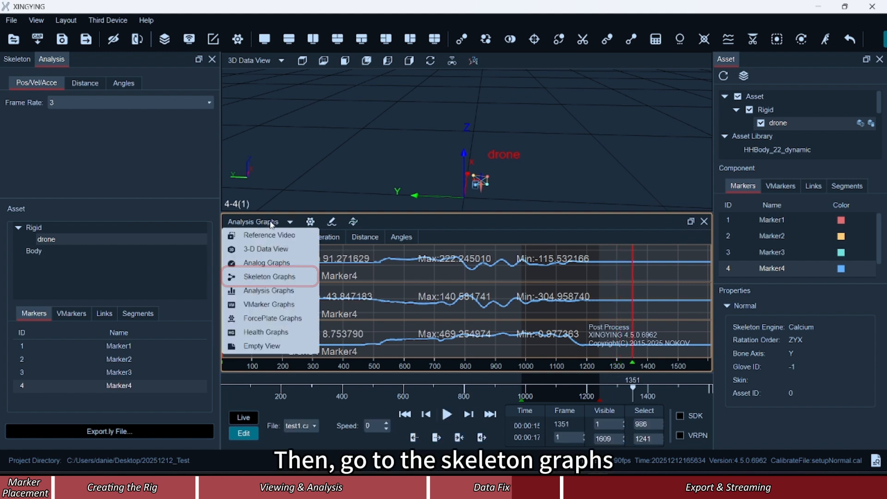
pyautogui.click(268, 280)
pyautogui.click(798, 221)
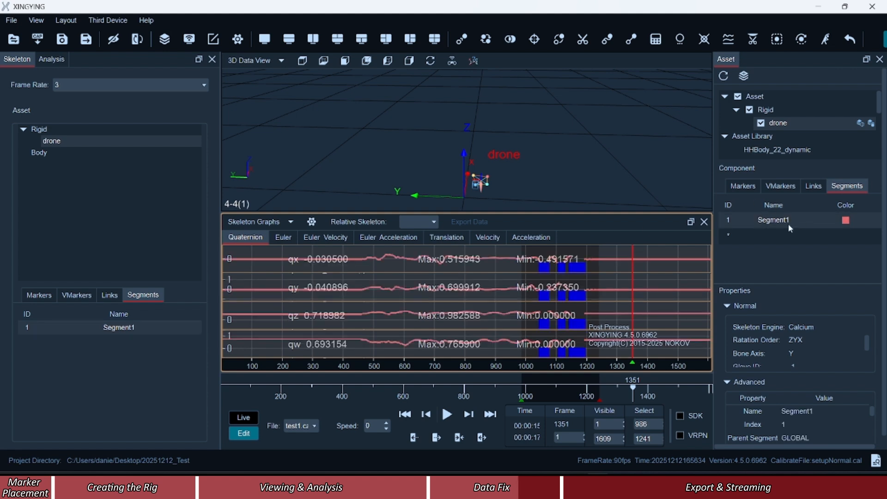
# - Scrub Segment1's Euler graphs from frame 1050 to 1159 and examine the drone's missing skeleton in the 3D view
pyautogui.click(541, 392)
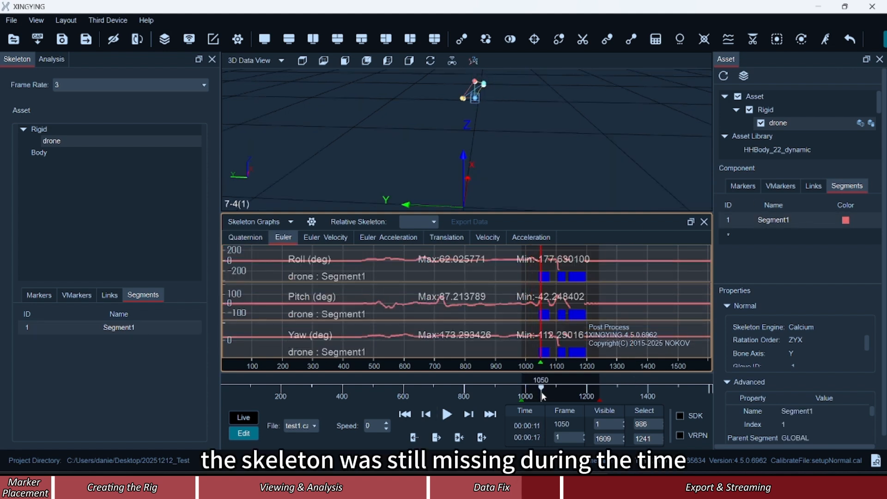
pyautogui.moveTo(475, 100); pyautogui.dragTo(479, 148, button='middle')
pyautogui.scroll(8, 481, 148)
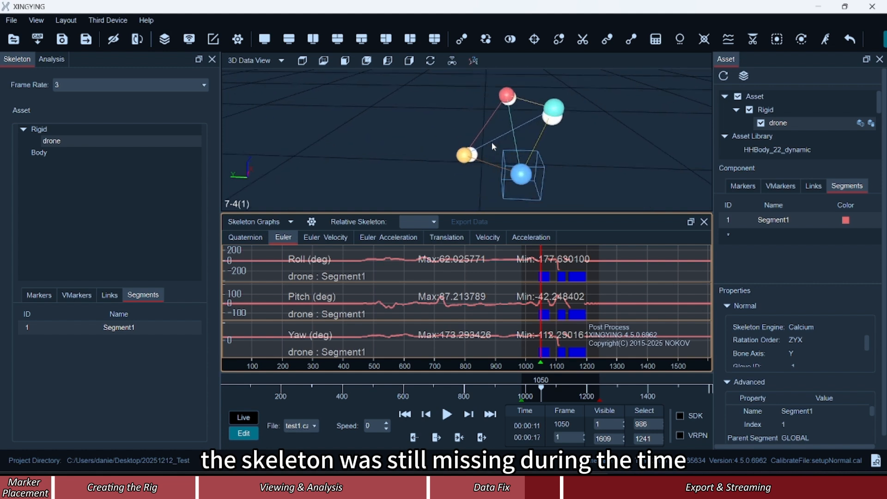
pyautogui.scroll(-4, 535, 157)
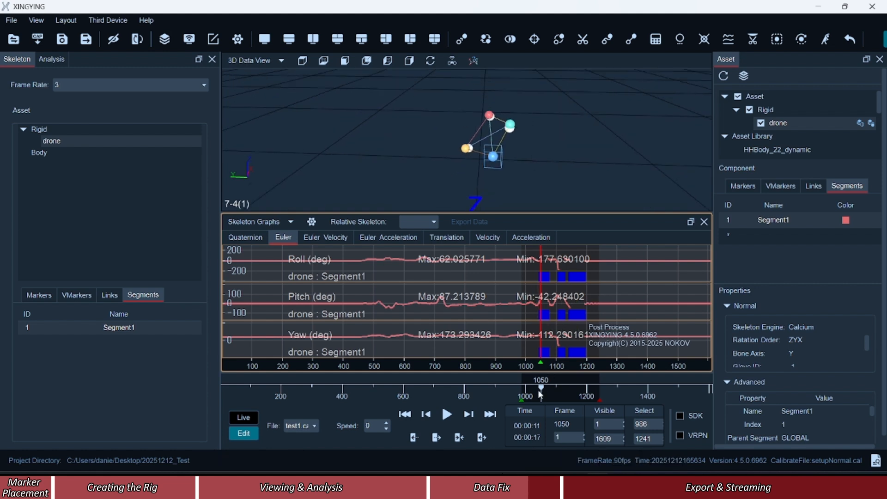
pyautogui.moveTo(540, 392); pyautogui.dragTo(576, 402)
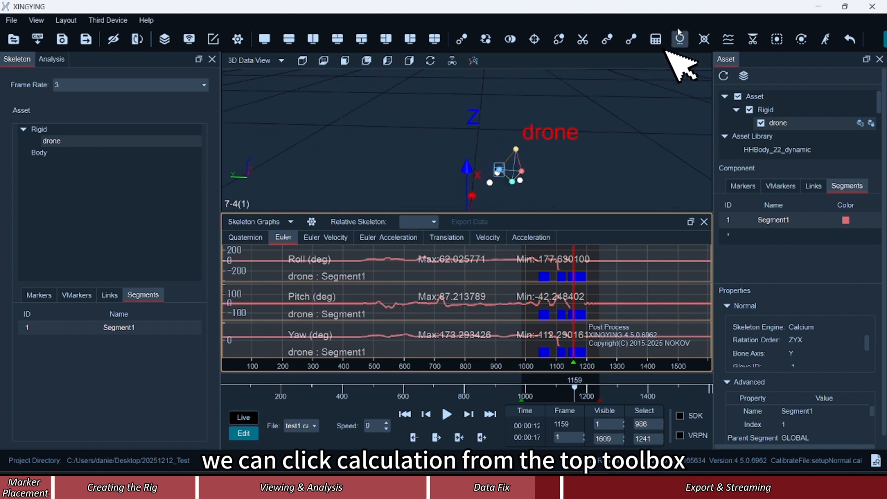
# - Recalculate the drone's skeleton for the selected frames and check its Euler Acceleration, Euler Velocity and Quaternion graphs
pyautogui.click(656, 39)
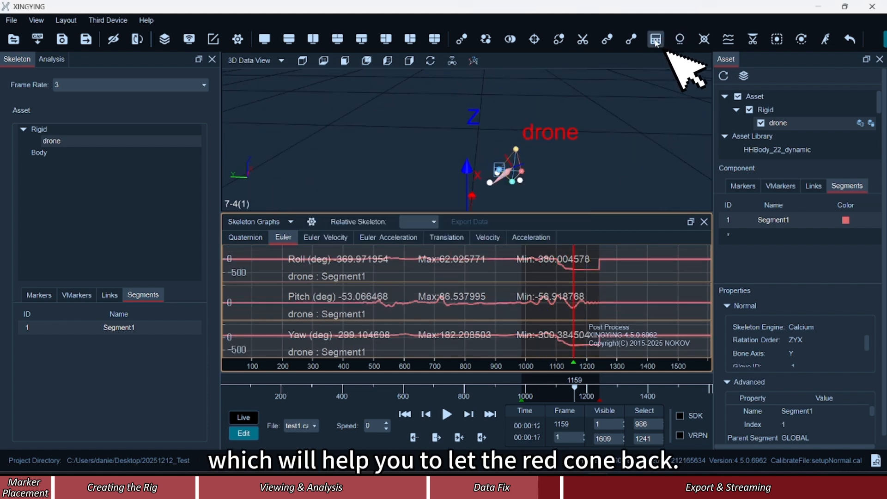
pyautogui.click(367, 238)
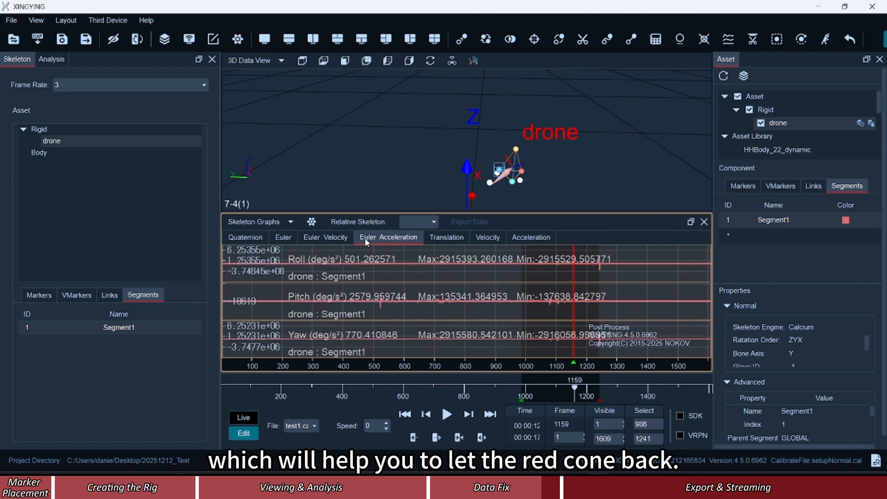
pyautogui.click(321, 238)
pyautogui.click(230, 238)
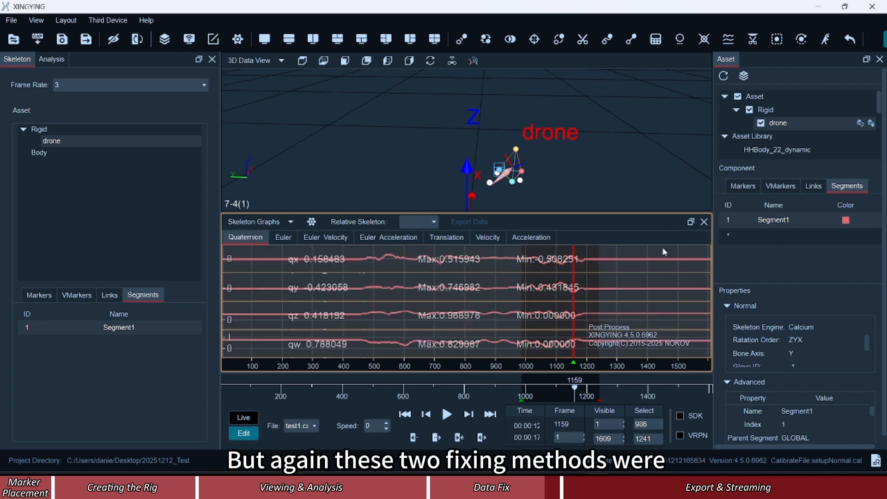
# - Save the repaired capture file
pyautogui.click(11, 21)
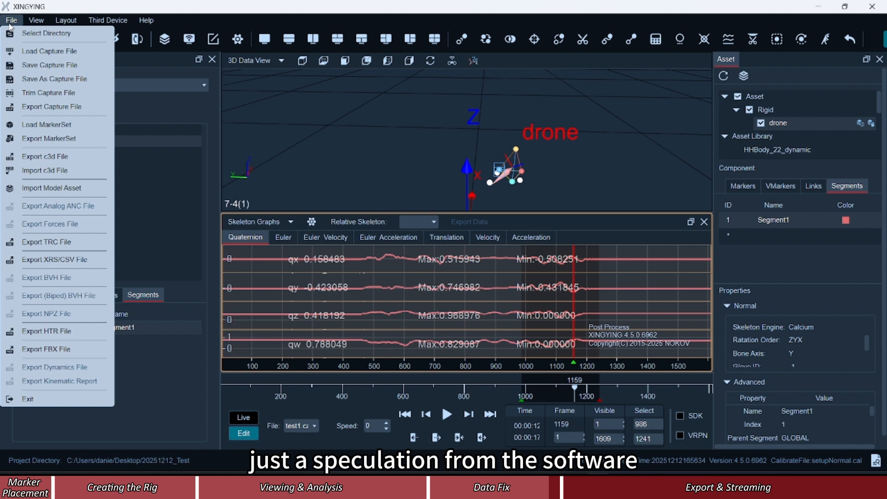
pyautogui.click(52, 67)
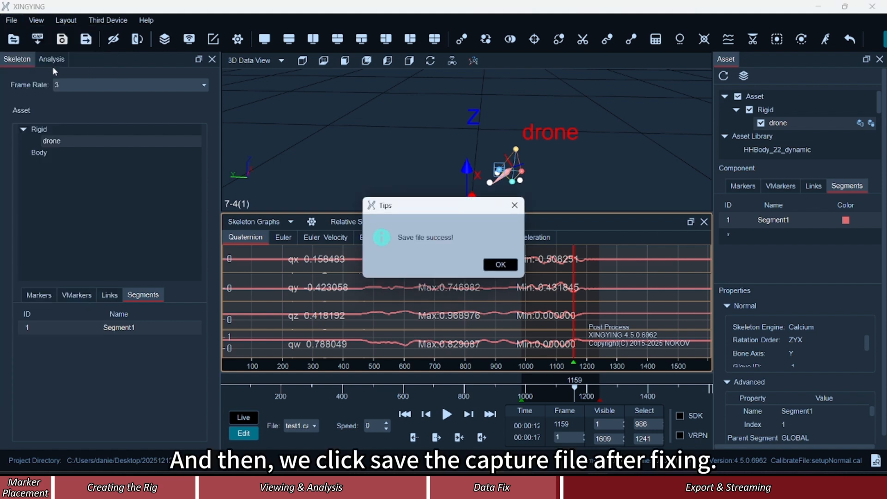
pyautogui.click(501, 266)
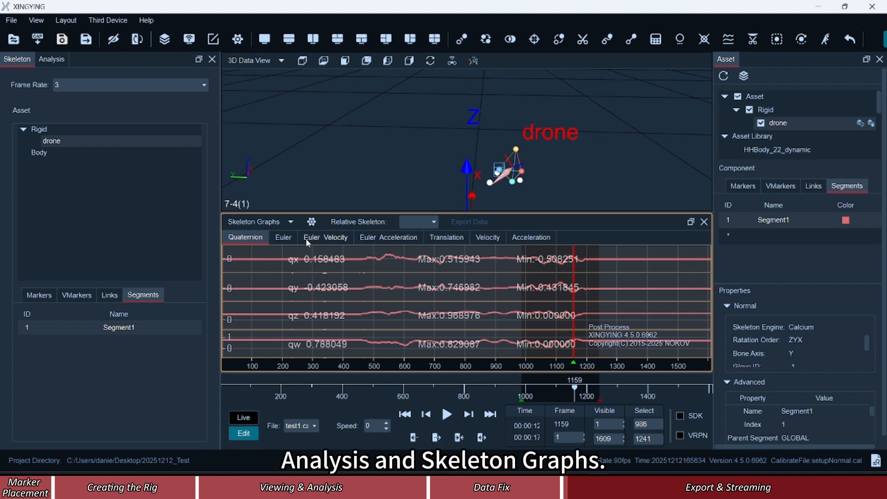
# - View Segment1's Euler and Euler Velocity graphs, and export the recording as a TRC file
pyautogui.click(289, 240)
pyautogui.click(323, 237)
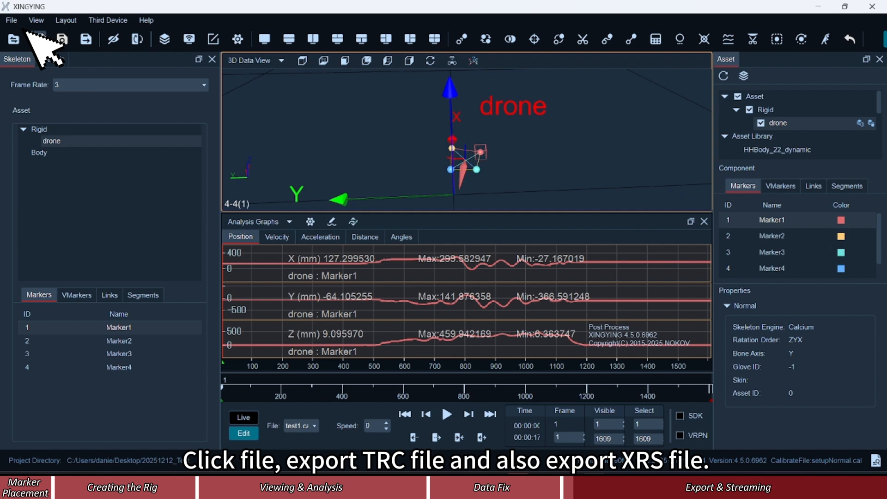
pyautogui.click(11, 20)
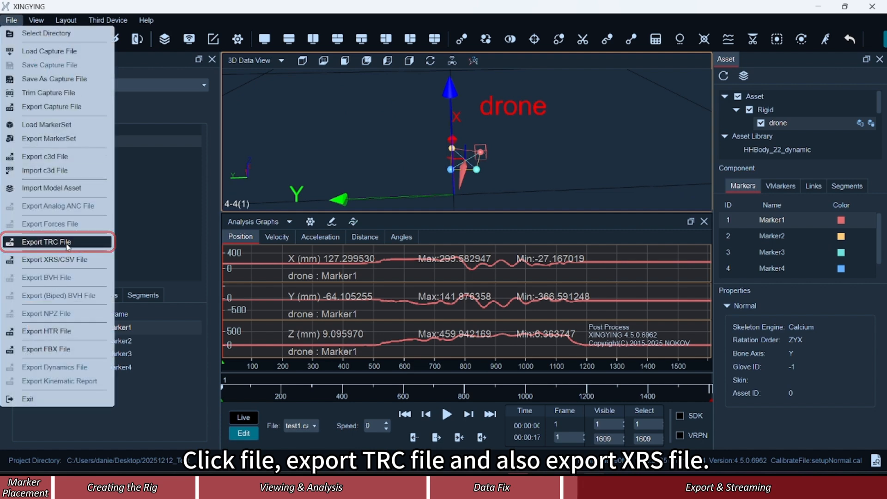
pyautogui.click(81, 248)
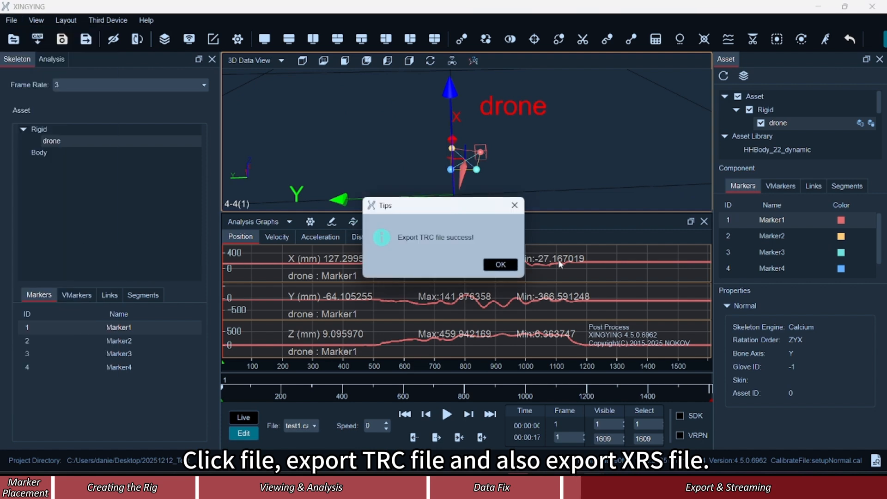
# - Close the TRC export notice and export the recording's skeleton data as an XRS/CSV file
pyautogui.click(501, 264)
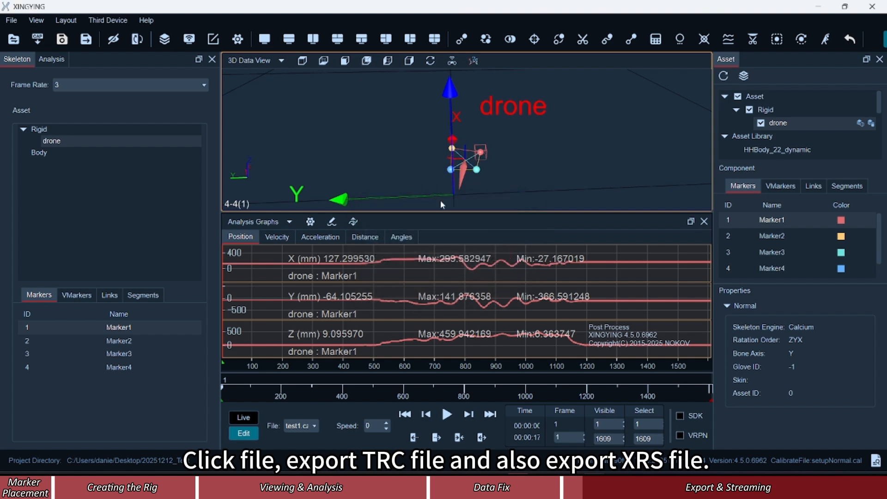
pyautogui.click(12, 21)
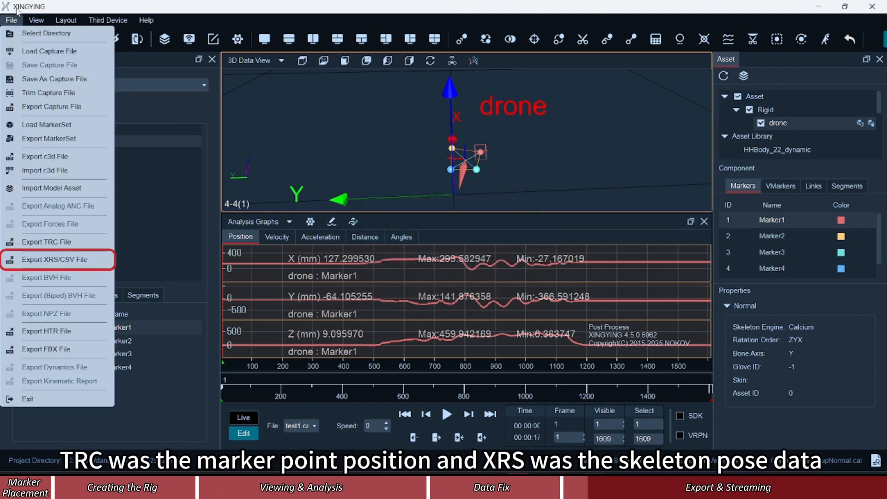
pyautogui.click(54, 262)
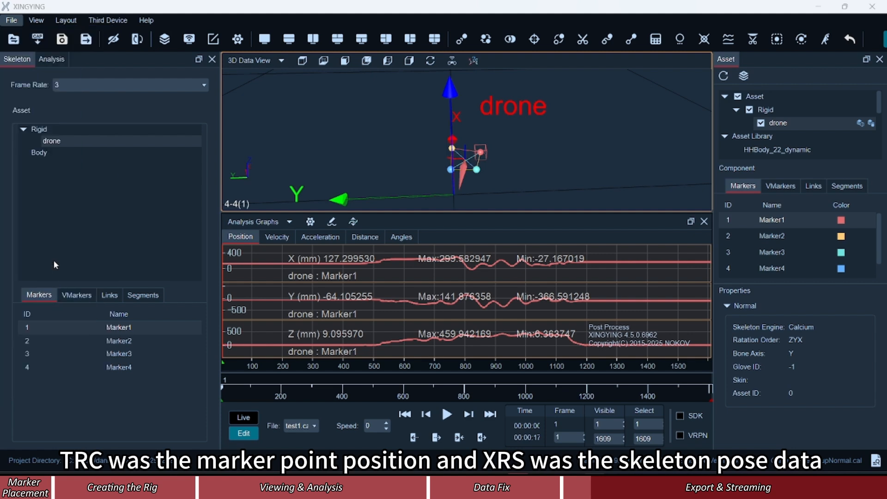
pyautogui.click(498, 265)
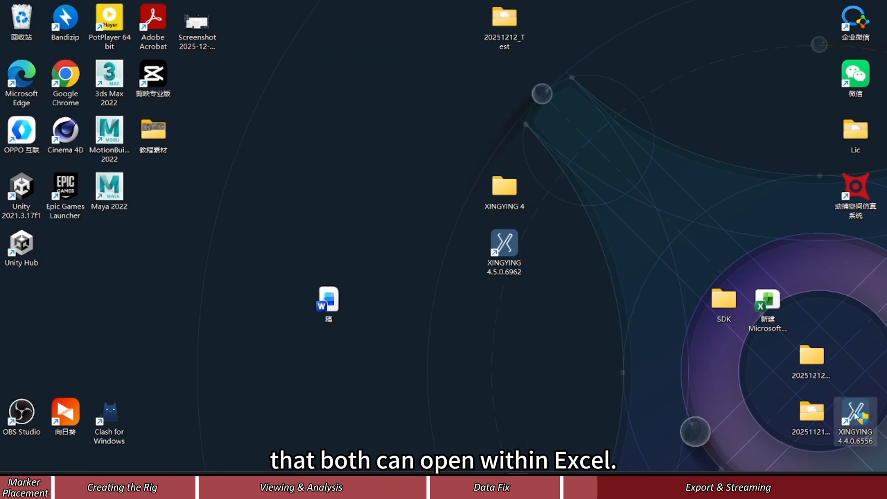
# - Switch to the 20251212_Test folder, open test1, and view test1-drone.trc in a maximized Excel window
pyautogui.doubleClick(518, 26)
pyautogui.click(356, 261)
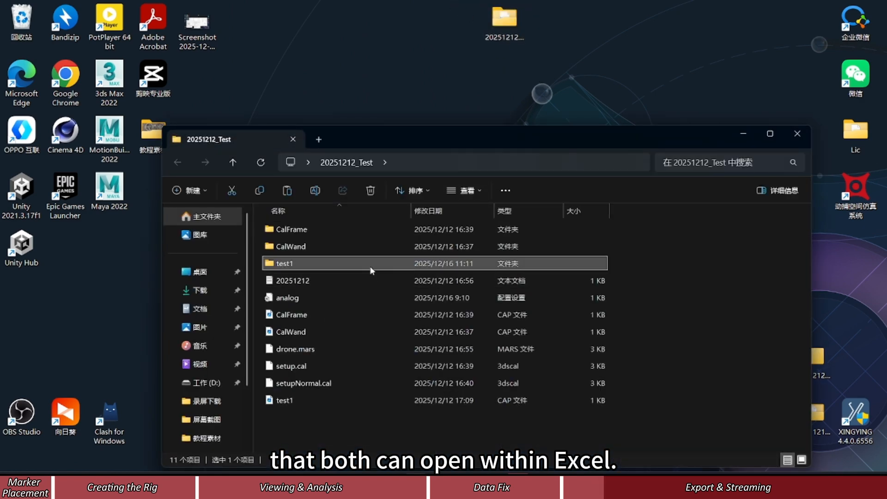
pyautogui.doubleClick(370, 264)
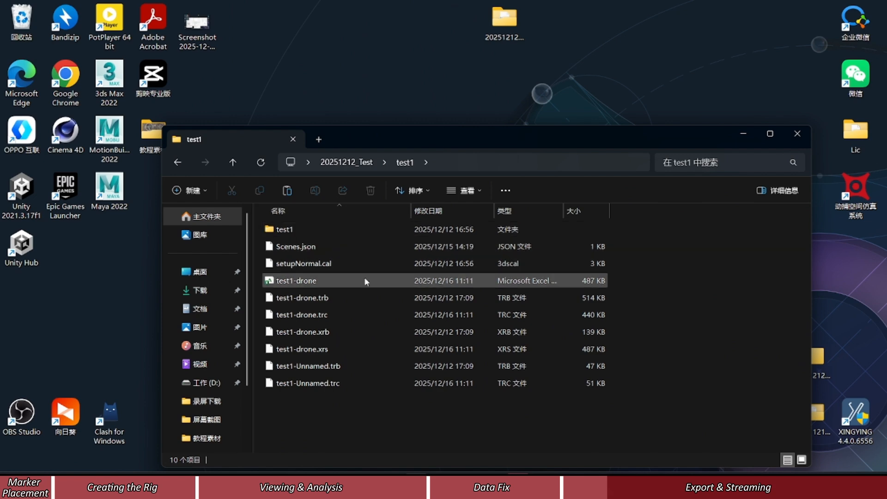
pyautogui.moveTo(439, 146); pyautogui.dragTo(371, 85)
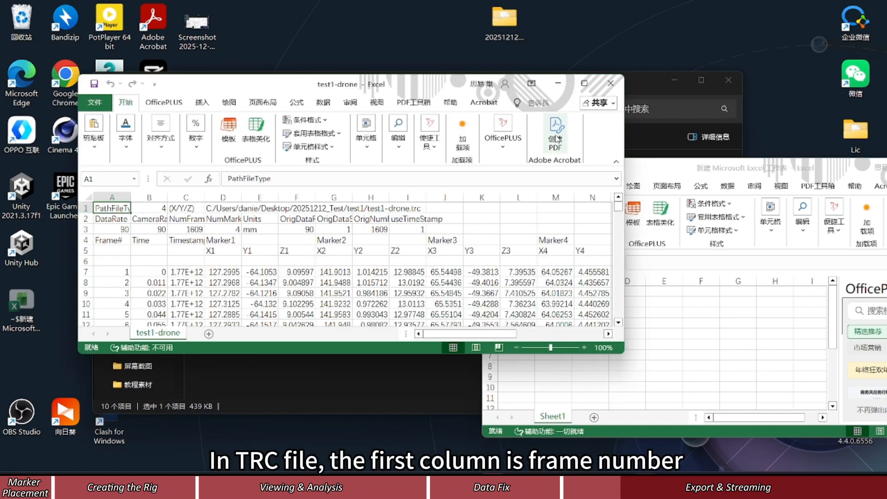
pyautogui.click(585, 83)
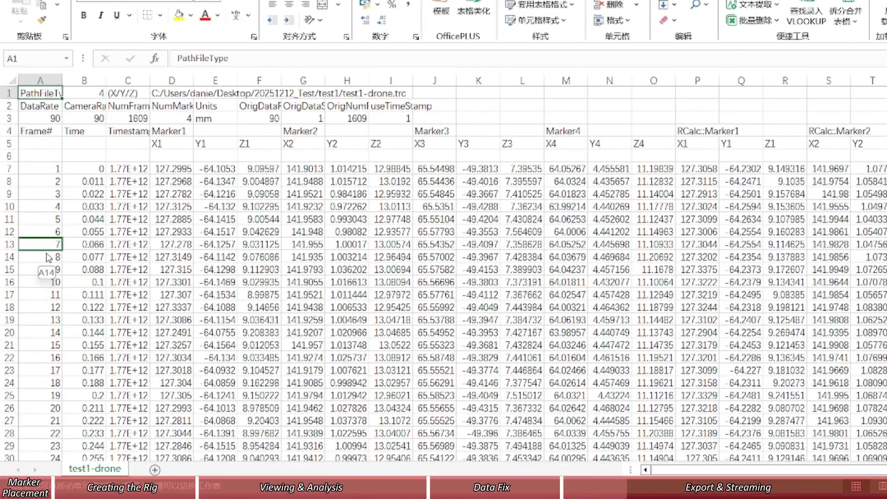
# - Examine the TRC sheet's Frame# column and compare frame 91 with its Time value
pyautogui.moveTo(51, 108); pyautogui.dragTo(54, 281)
pyautogui.click(52, 219)
pyautogui.scroll(-20, 129, 186)
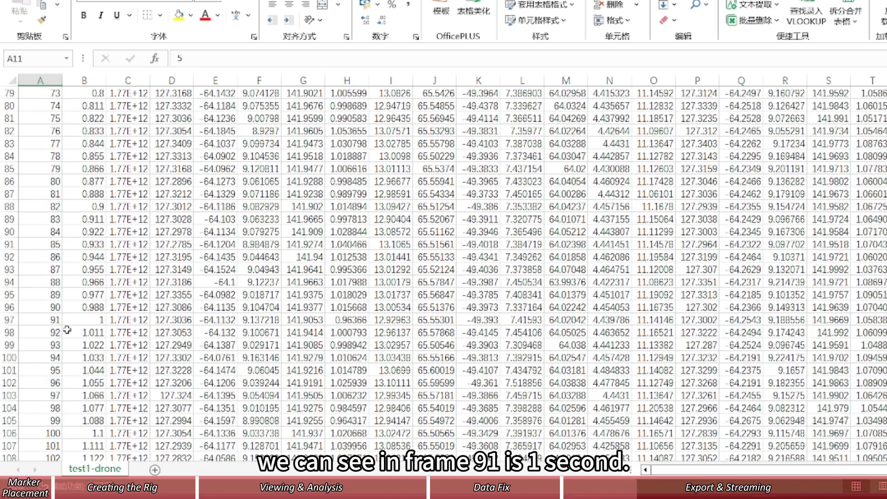
pyautogui.click(54, 307)
pyautogui.click(72, 318)
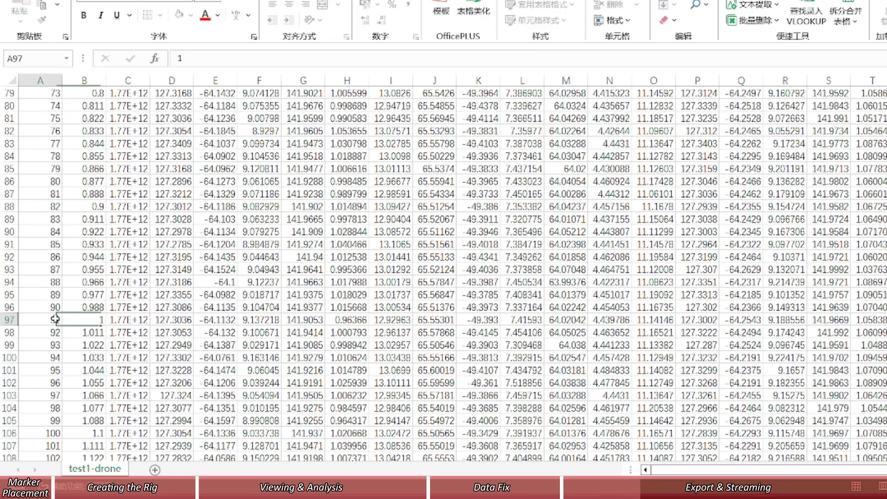
pyautogui.scroll(10, 99, 315)
pyautogui.scroll(16, 98, 315)
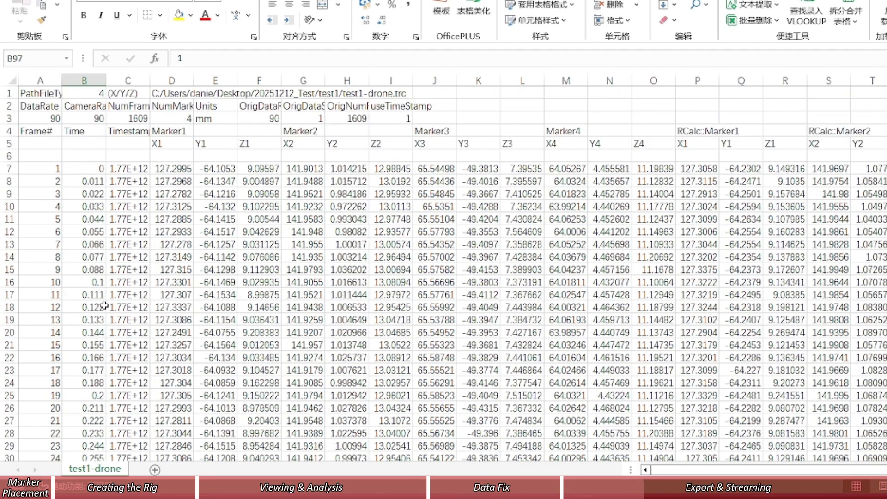
# - Check the TRC sheet's Time column and widen the Timestamp column to fit its contents
pyautogui.click(86, 80)
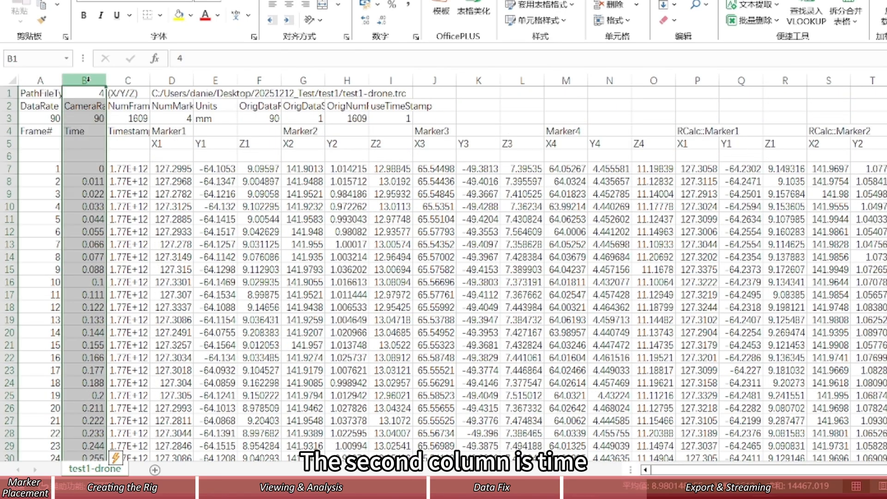
pyautogui.click(122, 80)
pyautogui.click(163, 118)
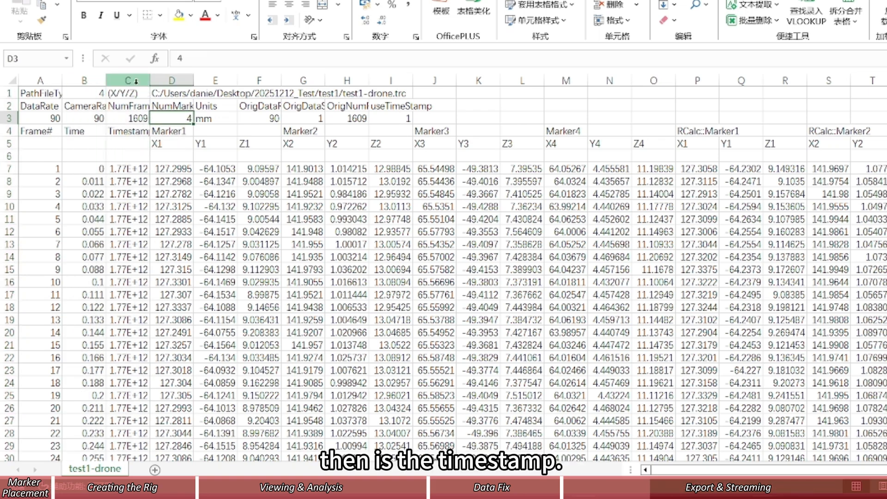
pyautogui.doubleClick(150, 80)
pyautogui.click(134, 143)
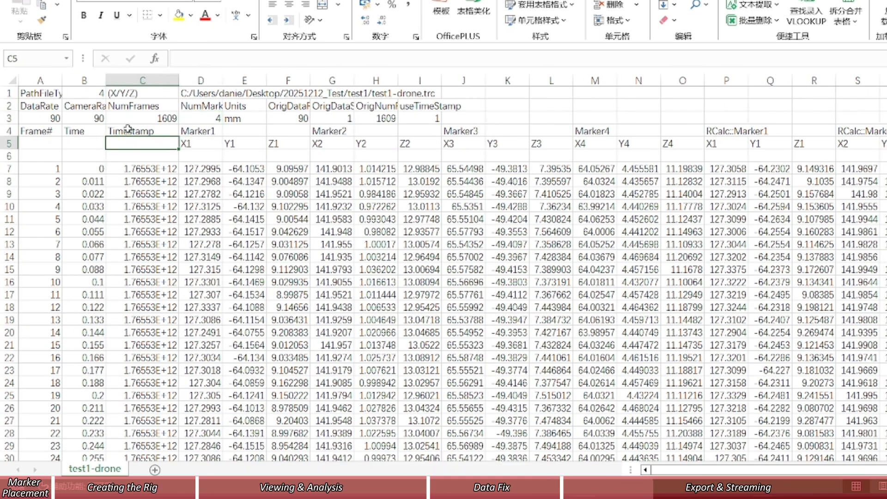
# - Examine the timestamp of frame 3 and the X, Y, Z position columns of Marker1 to Marker4
pyautogui.press('Down')
pyautogui.press('Down')
pyautogui.press('Down')
pyautogui.press('Down')
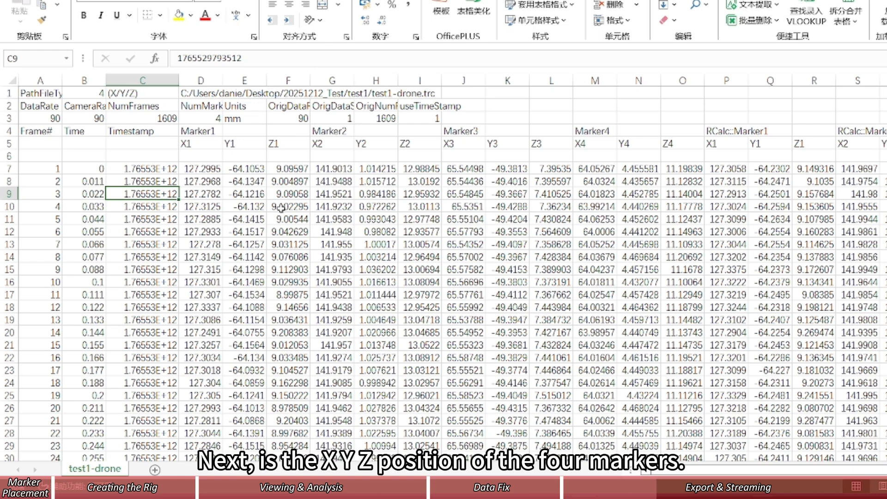
pyautogui.moveTo(202, 132); pyautogui.dragTo(573, 176)
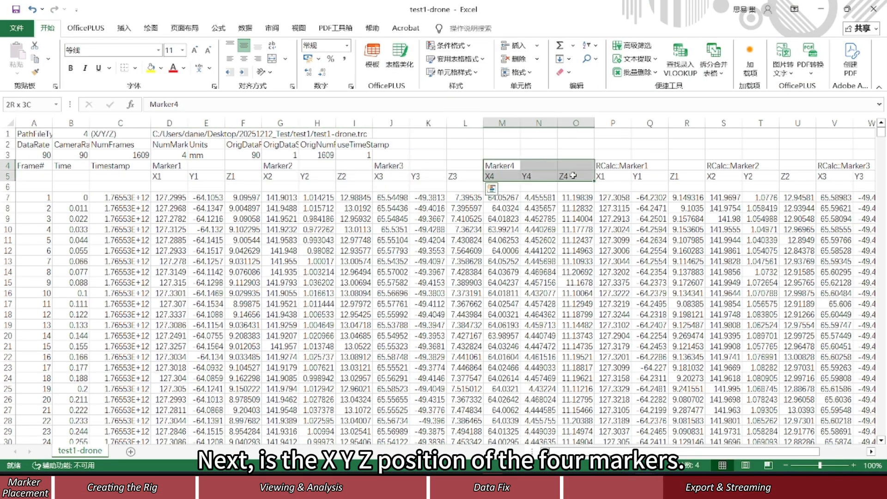
# - Return to the test1 folder and open test1-drone.xrs in Excel
pyautogui.click(827, 14)
pyautogui.click(299, 294)
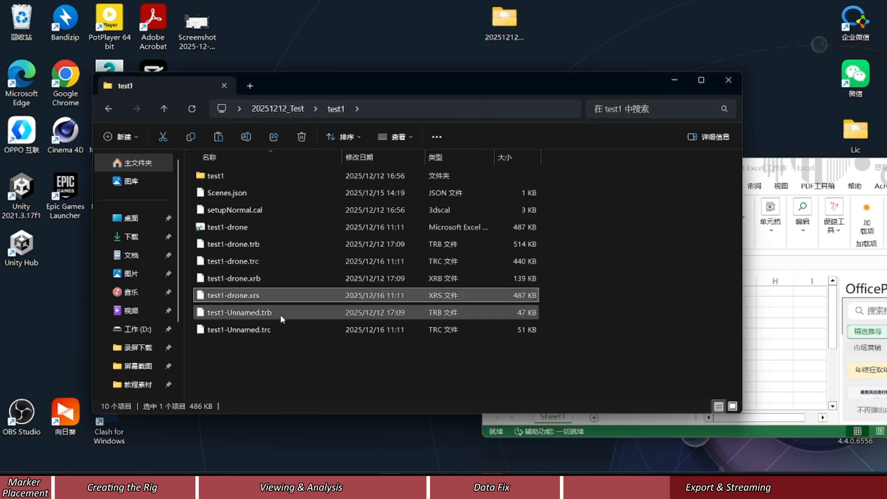
pyautogui.doubleClick(279, 297)
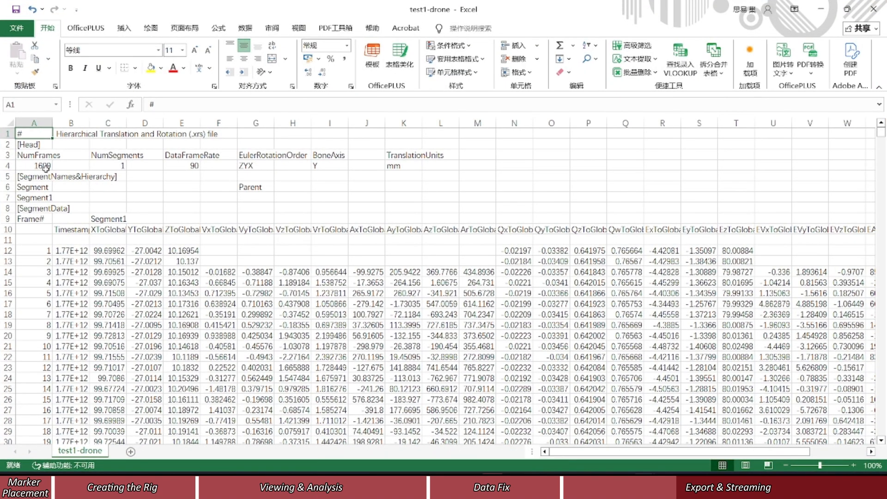
# - Check the Frame# and Timestamp headings in the XRS sheet and widen the Timestamp column
pyautogui.moveTo(28, 186); pyautogui.dragTo(43, 230)
pyautogui.click(71, 230)
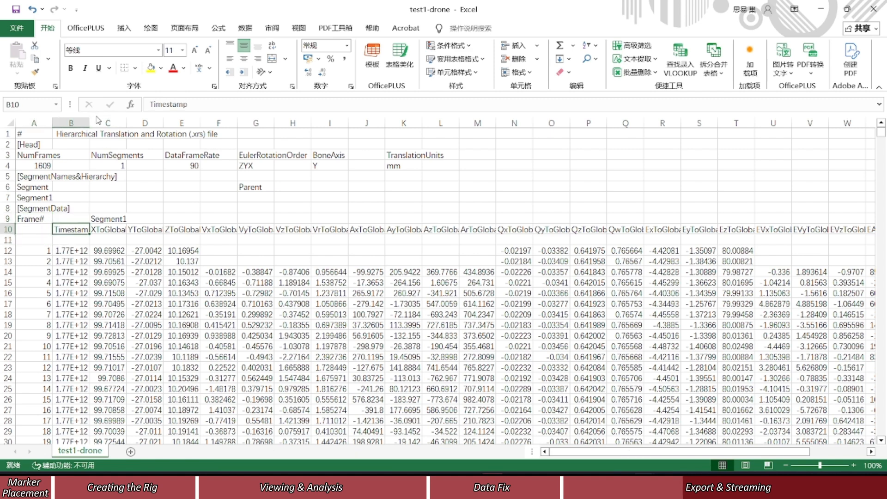
pyautogui.moveTo(89, 122); pyautogui.dragTo(106, 122)
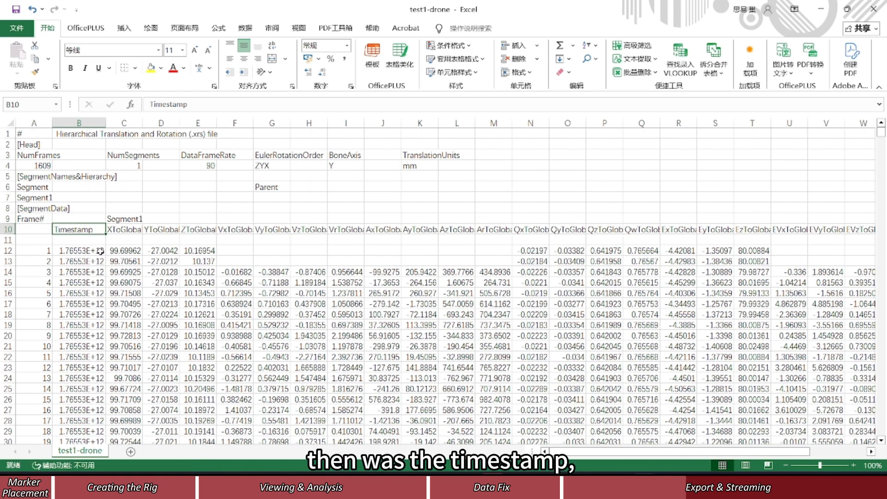
# - Examine Segment1's X, Y, Z position, velocity, resultant velocity, acceleration and resultant acceleration columns
pyautogui.click(124, 229)
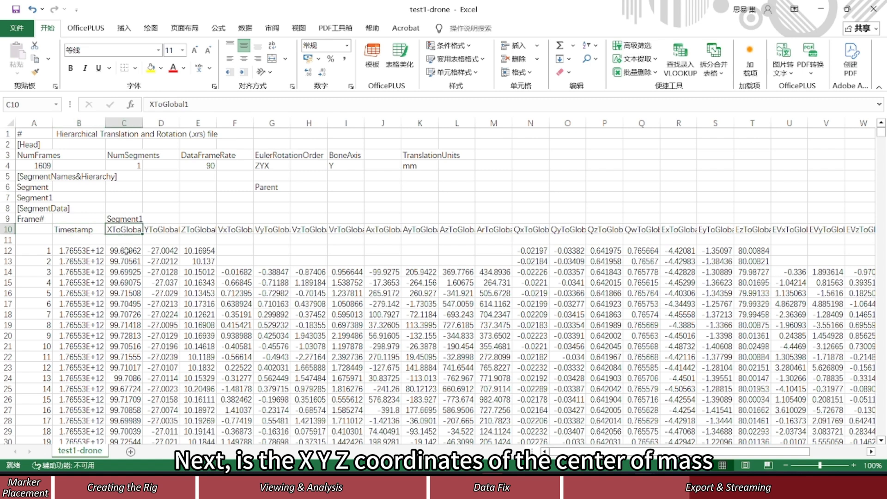
pyautogui.moveTo(124, 228); pyautogui.dragTo(318, 243)
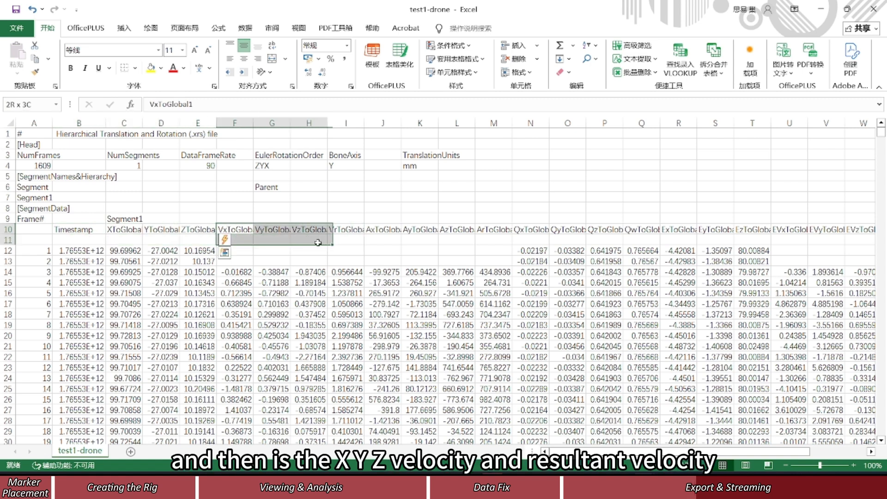
pyautogui.click(345, 227)
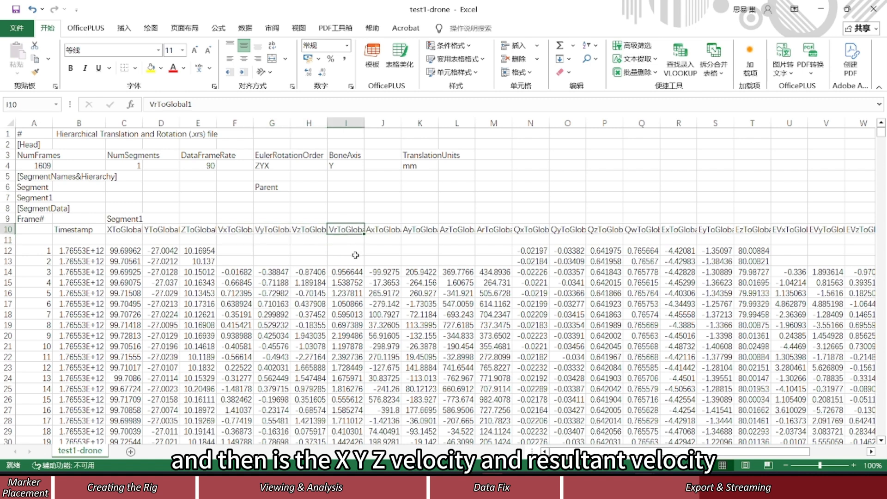
pyautogui.moveTo(372, 230); pyautogui.dragTo(465, 240)
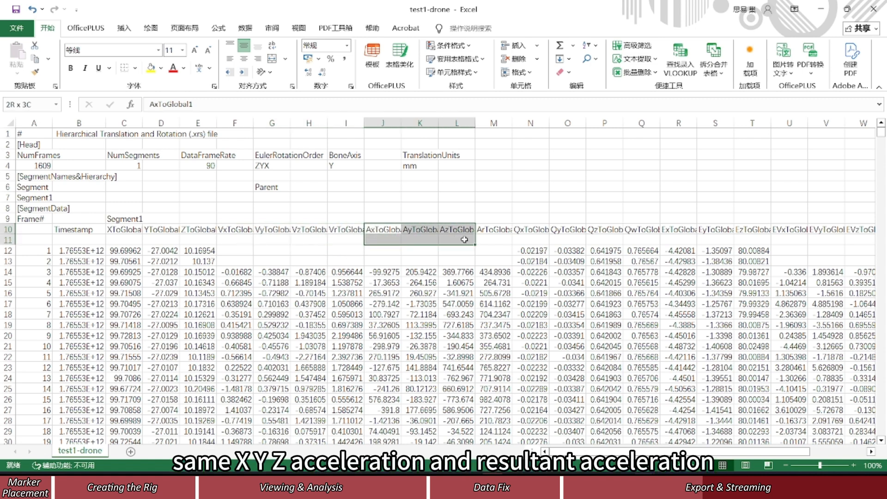
pyautogui.click(500, 232)
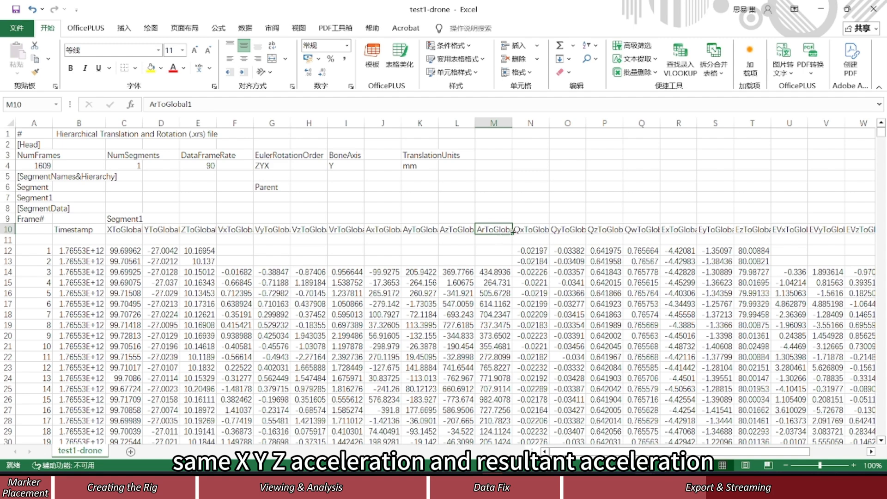
# - Examine Segment1's quaternion, Euler angle, Euler velocity and Euler acceleration columns in the XRS sheet
pyautogui.moveTo(596, 452); pyautogui.dragTo(654, 452)
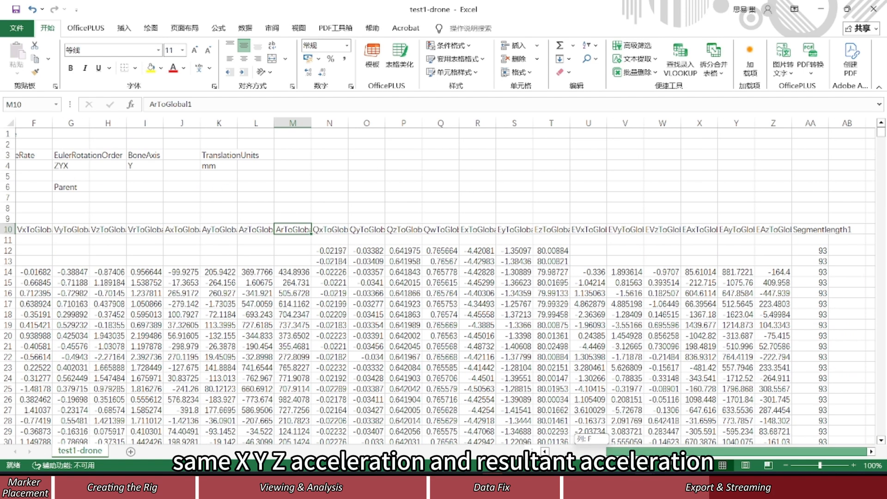
pyautogui.moveTo(333, 229); pyautogui.dragTo(554, 230)
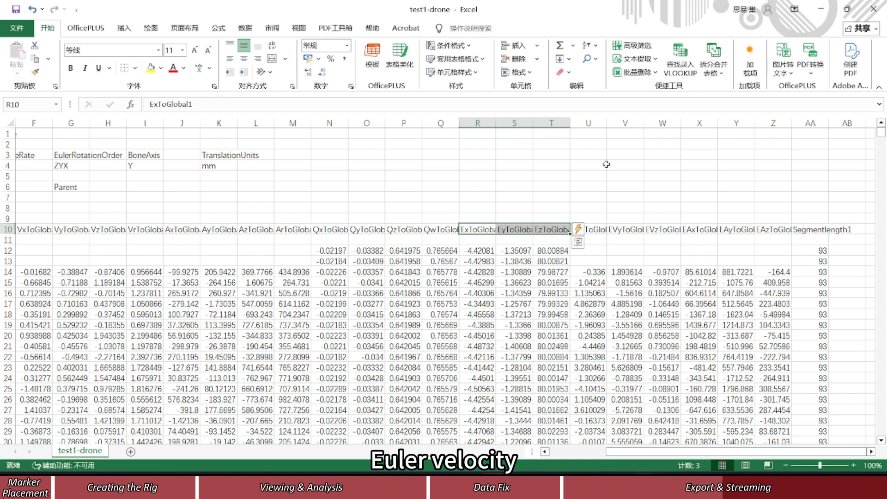
pyautogui.click(596, 122)
pyautogui.click(618, 121)
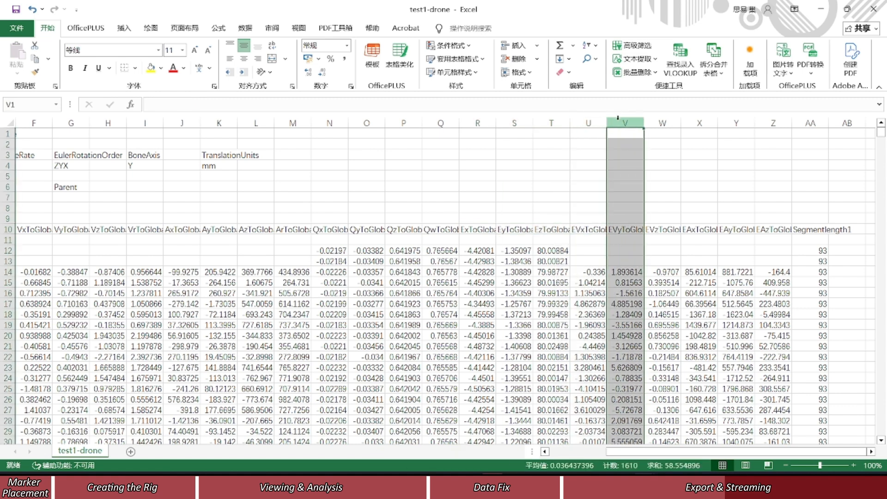
pyautogui.click(668, 123)
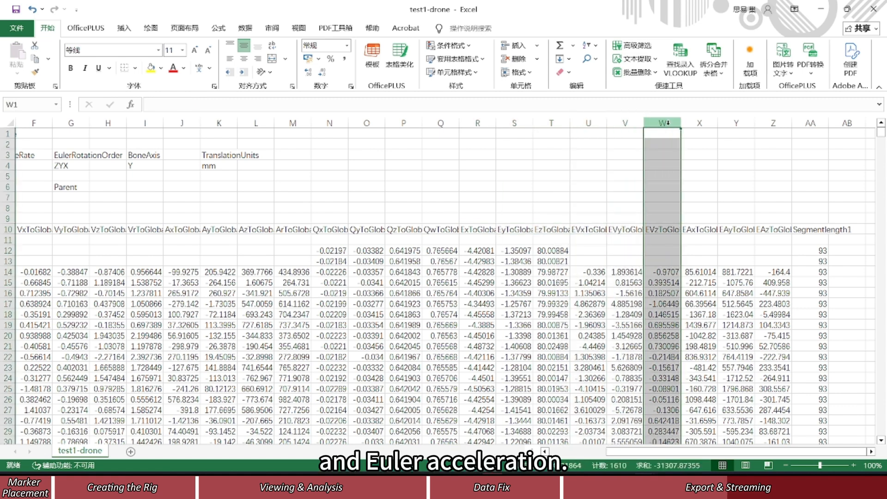
pyautogui.click(700, 123)
pyautogui.click(737, 123)
pyautogui.click(775, 123)
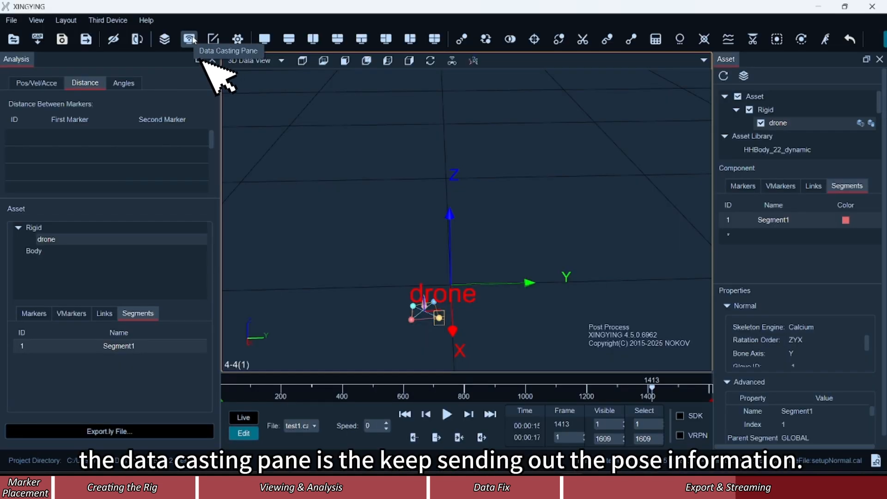
# - Return to XINGYING, open the data casting settings and set the NIC address to 192.168.1.21
pyautogui.click(190, 39)
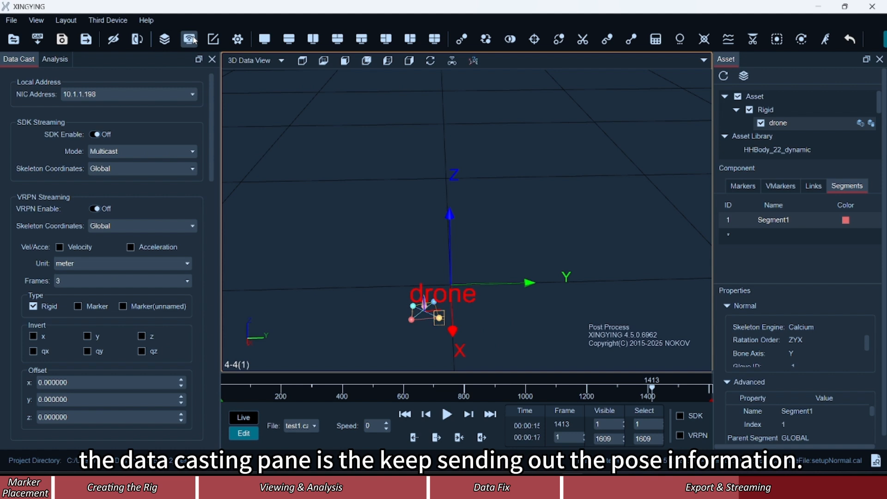
pyautogui.click(140, 94)
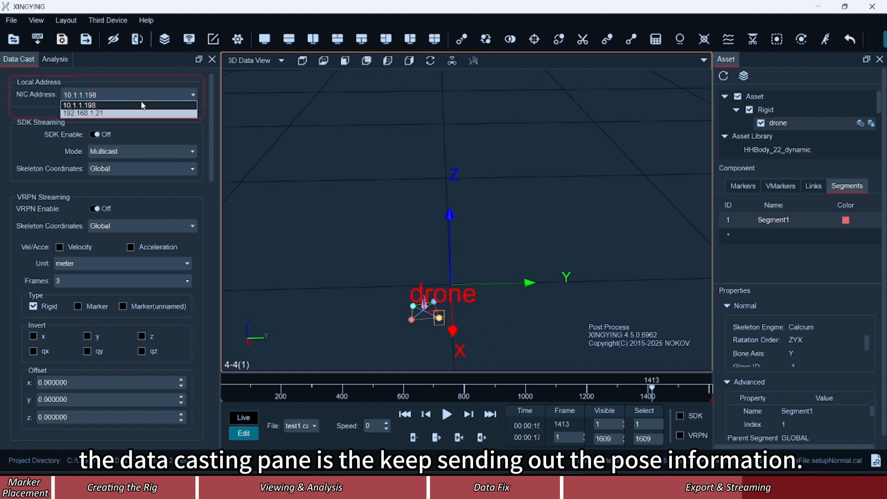
pyautogui.click(130, 94)
pyautogui.click(130, 94)
pyautogui.click(111, 113)
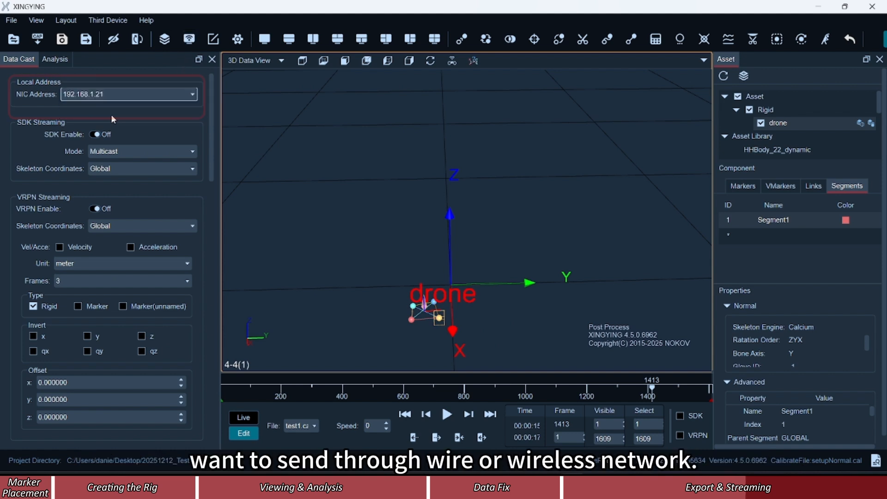
# - Set the NIC address back to 10.1.1.198 and enable SDK streaming
pyautogui.click(110, 94)
pyautogui.click(109, 106)
pyautogui.click(109, 95)
pyautogui.click(103, 105)
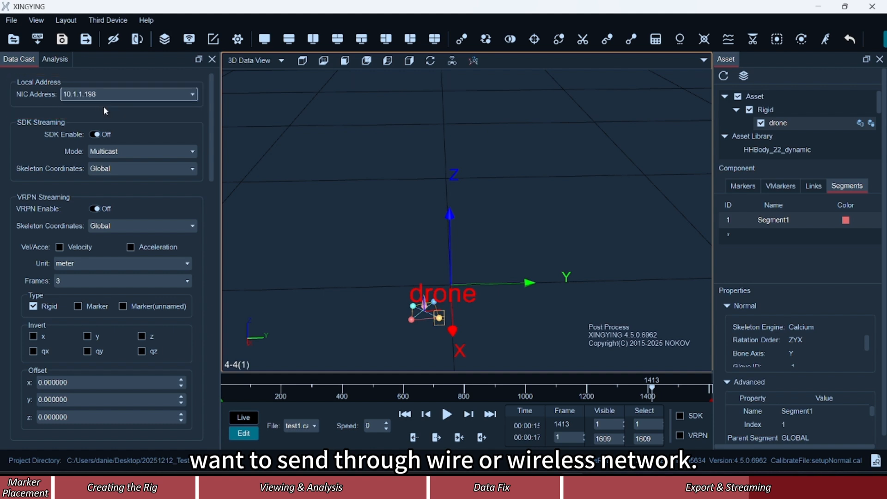
pyautogui.click(96, 136)
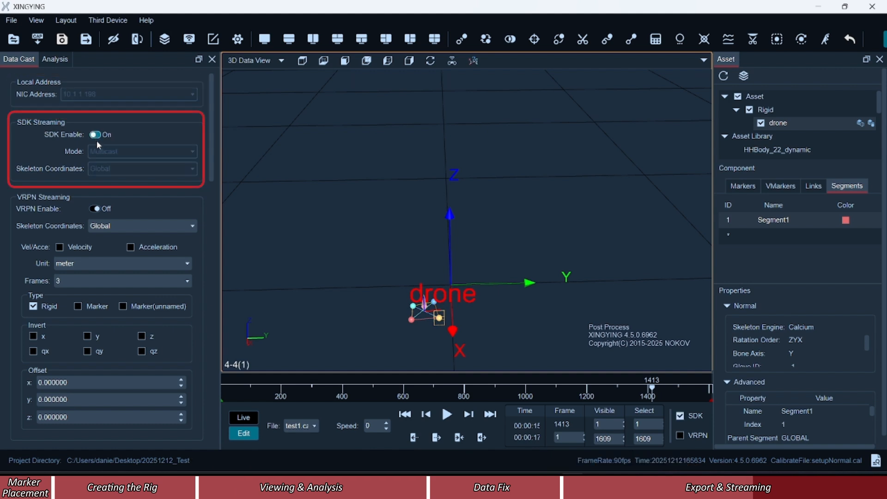
# - Play back the recorded drone motion and change the data casting from SDK streaming to VRPN streaming
pyautogui.click(444, 419)
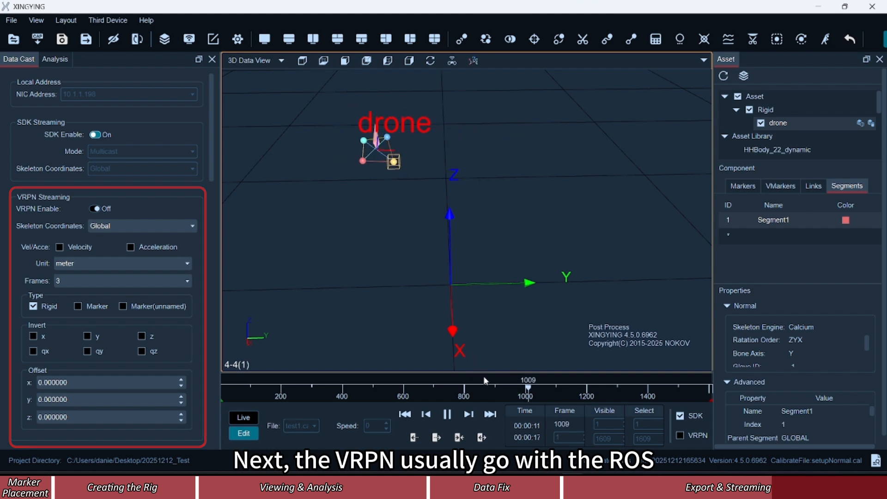
pyautogui.click(95, 135)
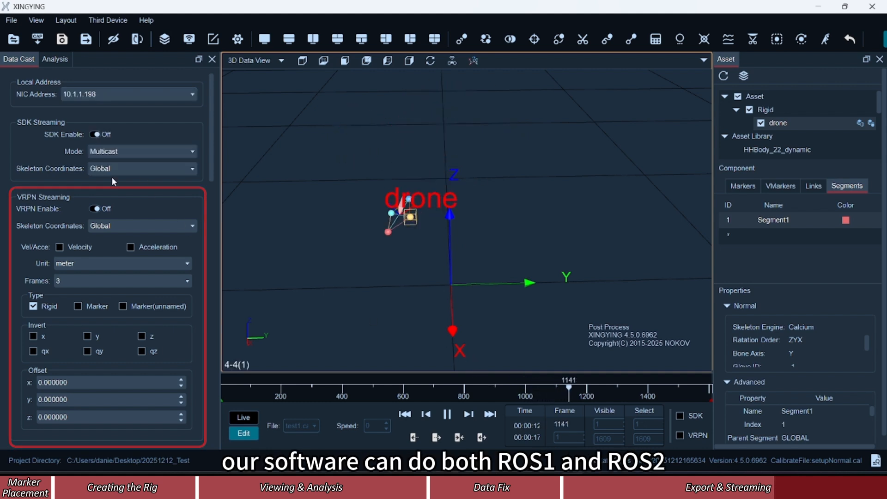
pyautogui.click(95, 208)
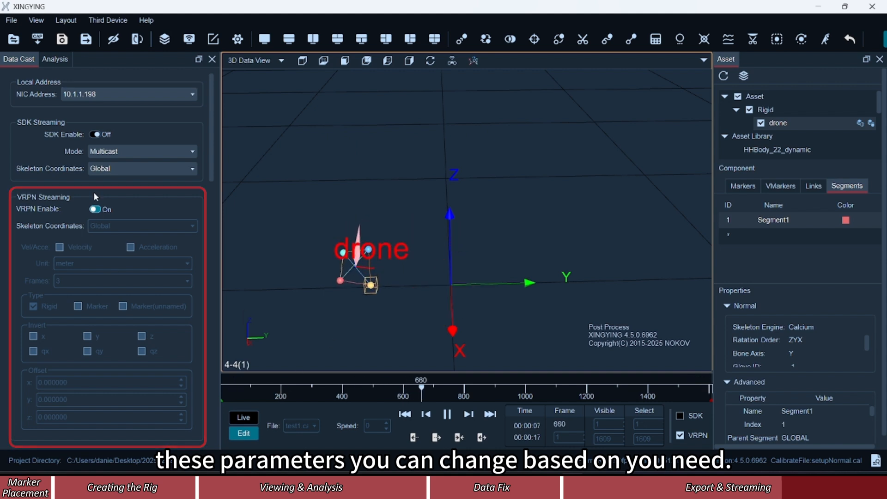
# - Turn VRPN streaming off and look through its skeleton coordinate, velocity and unit options
pyautogui.click(95, 209)
pyautogui.click(139, 226)
pyautogui.click(102, 234)
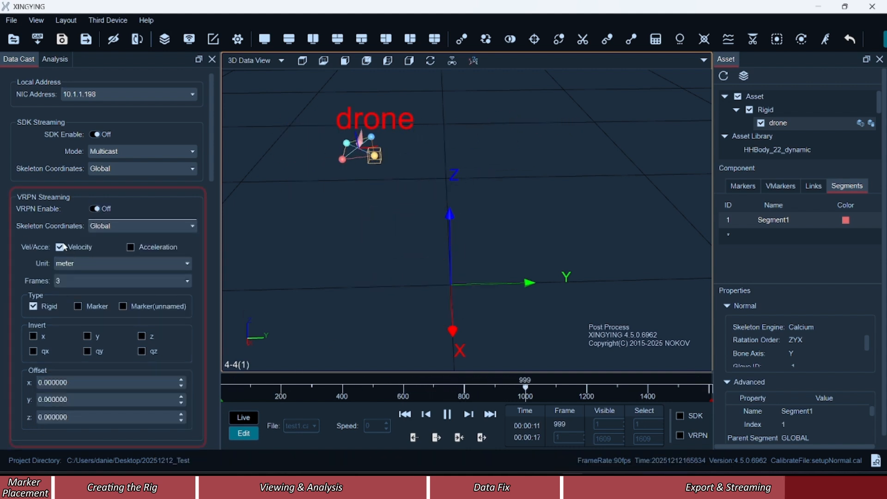
pyautogui.click(67, 263)
pyautogui.click(67, 290)
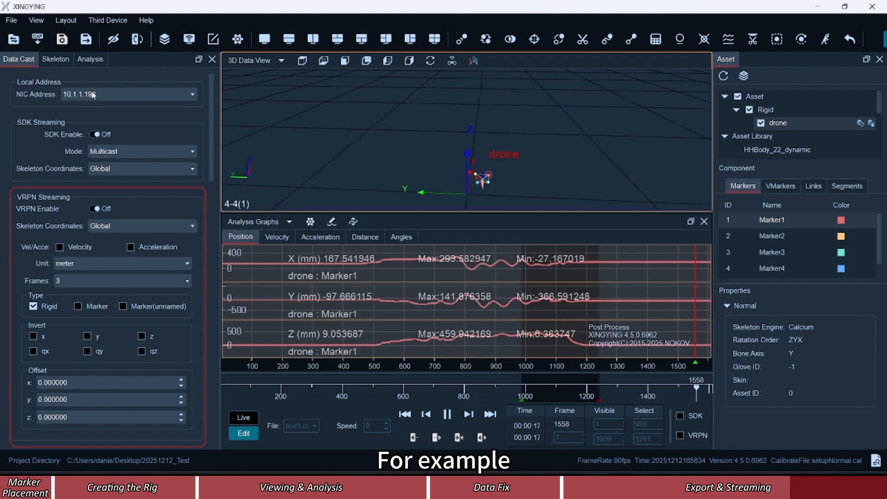
# - Keep 10.1.1.198 selected as the NIC address and turn SDK streaming on again
pyautogui.click(93, 95)
pyautogui.click(98, 110)
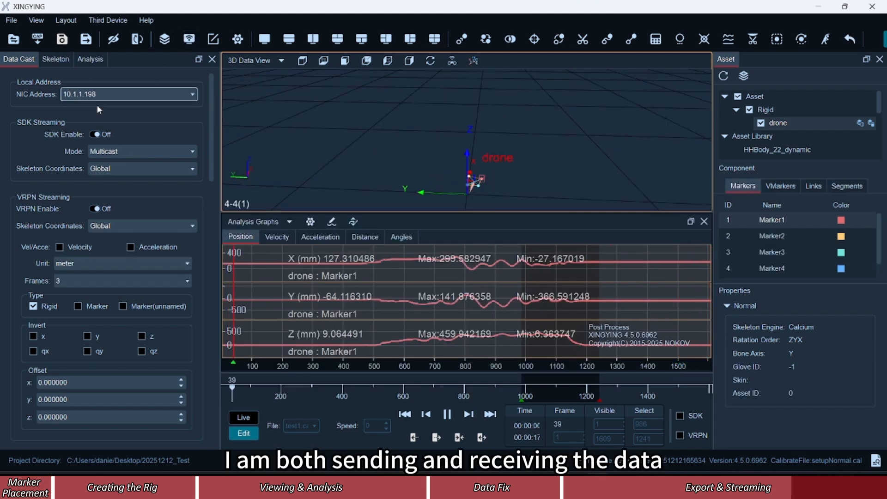
pyautogui.click(95, 135)
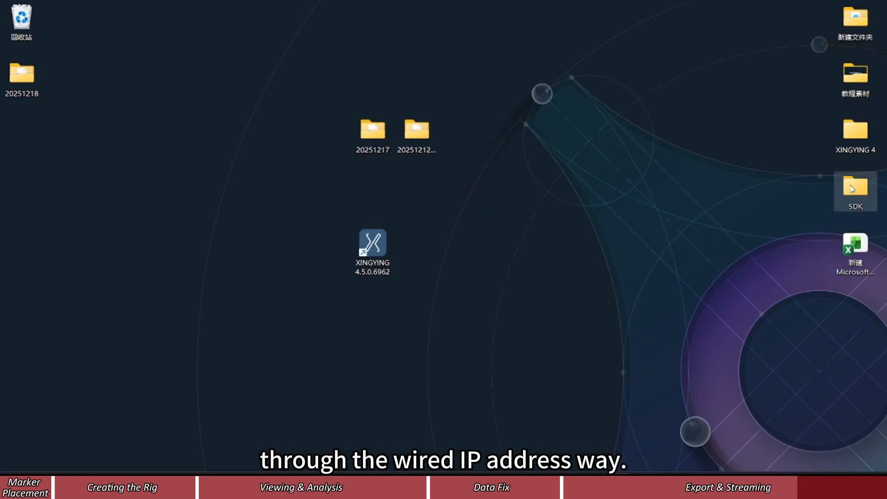
# - Move the SDK folder toward the middle of the desktop and open its Windows C++ subfolder
pyautogui.moveTo(856, 185); pyautogui.dragTo(637, 188)
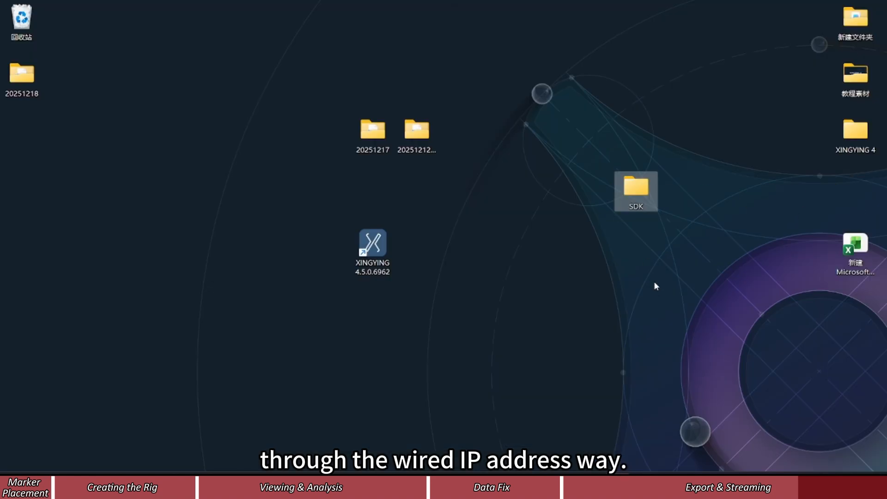
pyautogui.doubleClick(648, 187)
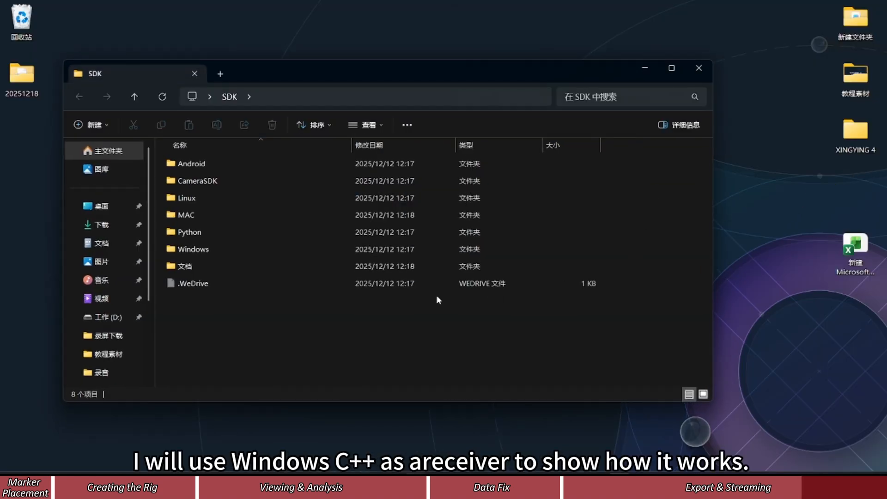
pyautogui.doubleClick(322, 252)
pyautogui.click(297, 197)
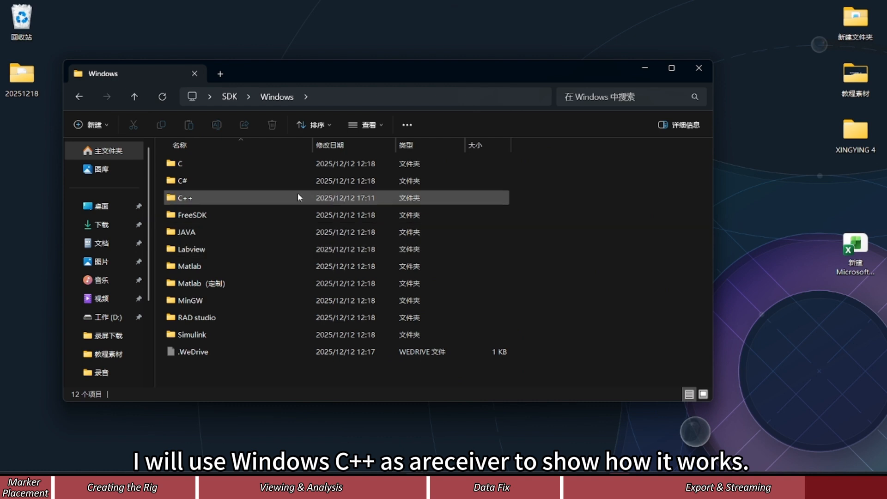
pyautogui.doubleClick(430, 198)
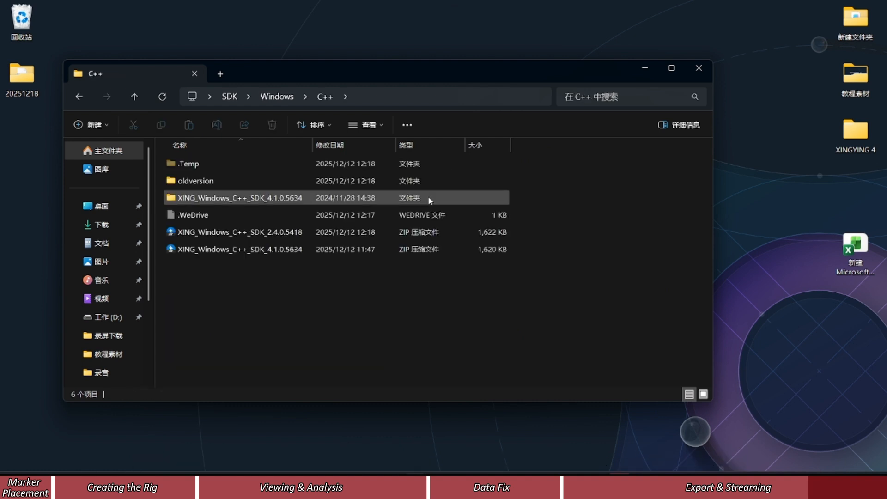
# - Launch SampleClient from the bin folder of XING_Windows_C++_SDK_4.1.0.5634 and enter 10.1.1.198 as the server IP
pyautogui.doubleClick(266, 198)
pyautogui.doubleClick(264, 167)
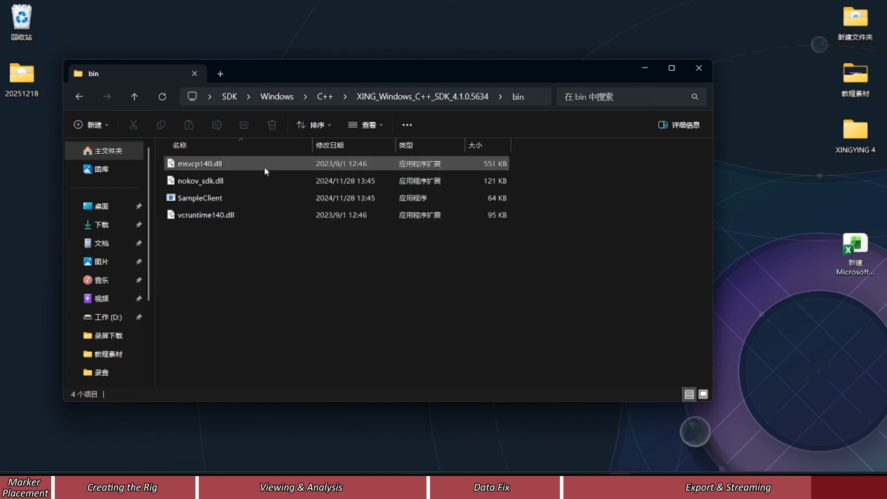
pyautogui.doubleClick(256, 198)
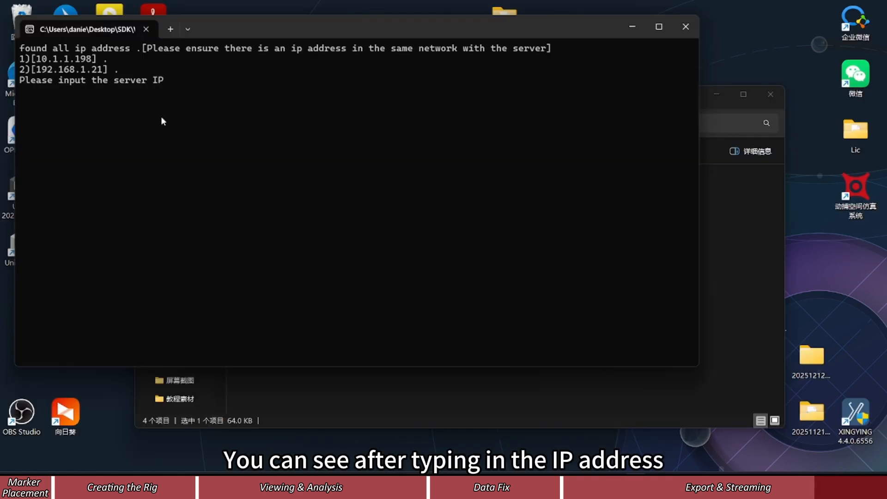
pyautogui.write('10.1.1.198')
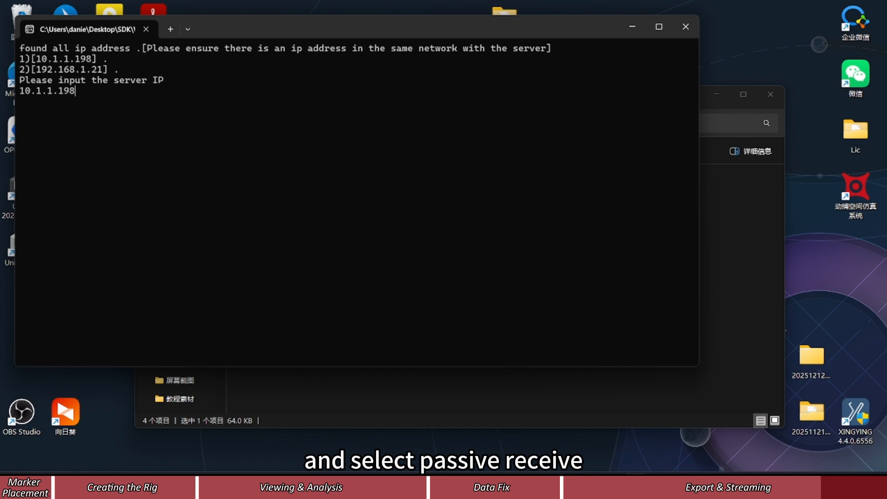
pyautogui.press('Return')
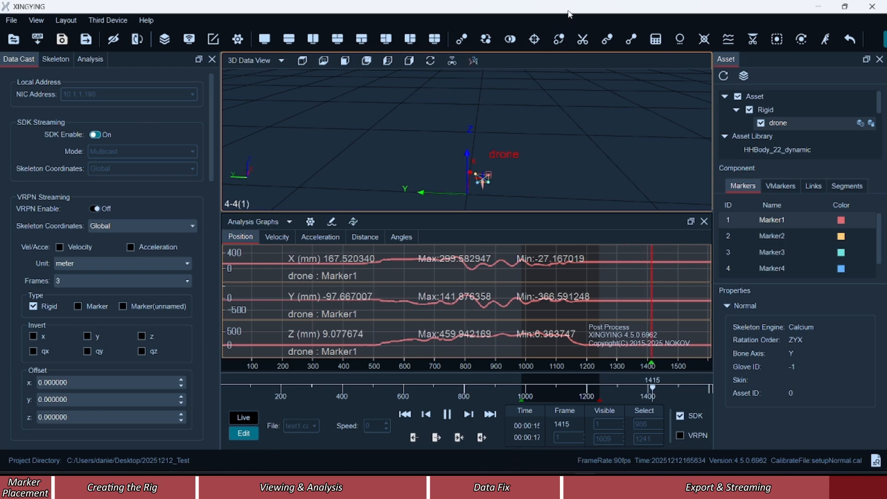
# - Move the XINGYING window aside to uncover the client console and pause the motion playback
pyautogui.moveTo(569, 11); pyautogui.dragTo(744, 61)
pyautogui.click(741, 420)
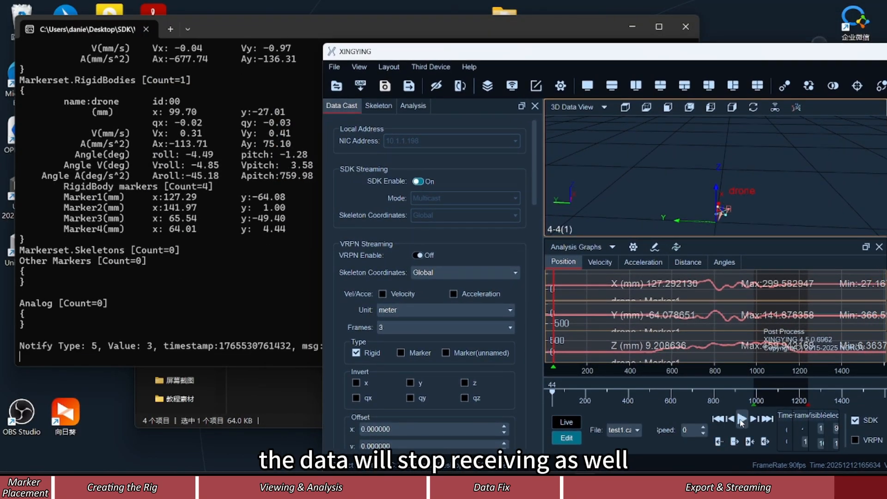
# - Maximize the SampleClient console and examine the received position, velocity and acceleration of the four markers
pyautogui.click(561, 23)
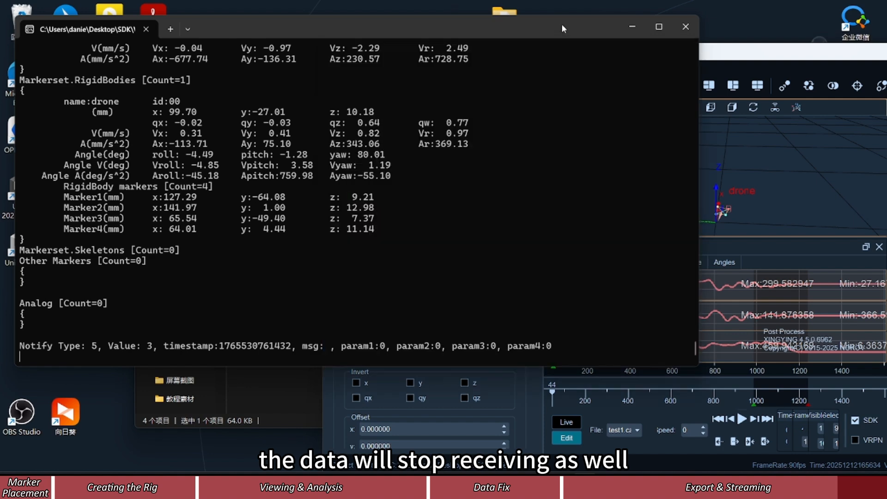
pyautogui.click(659, 29)
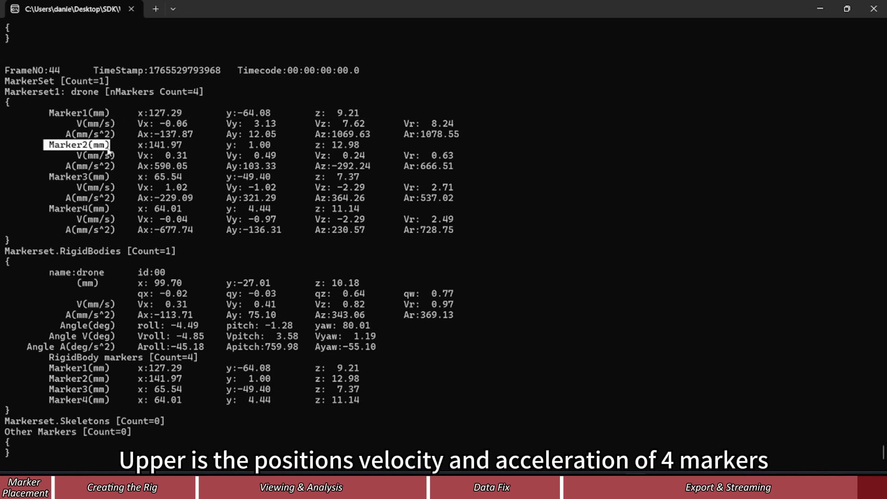
pyautogui.scroll(-2, 19, 193)
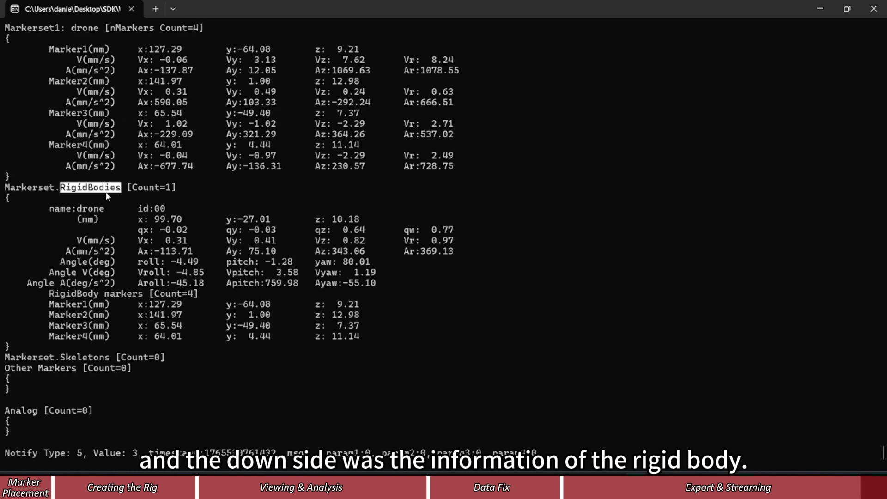
# - Examine the drone rigid body's position, quaternion, velocity, acceleration, angle and angular acceleration rows in the received data
pyautogui.moveTo(73, 209); pyautogui.dragTo(358, 223)
pyautogui.click(196, 240)
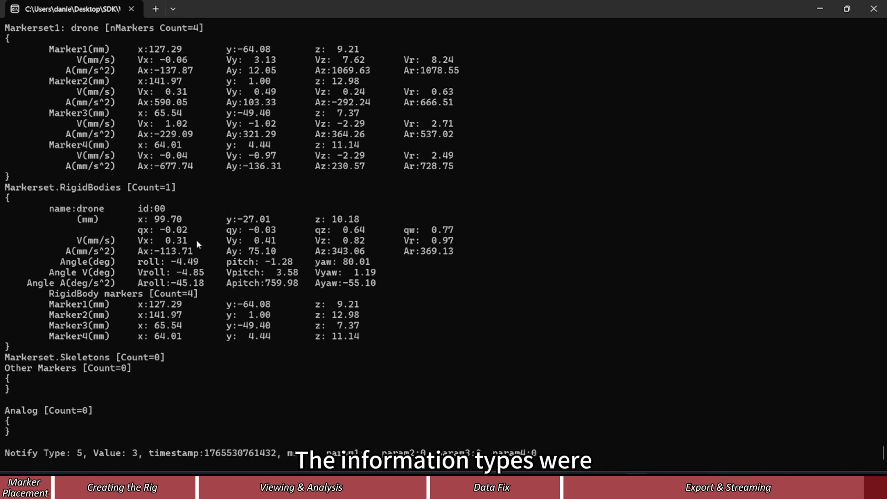
pyautogui.moveTo(133, 232); pyautogui.dragTo(458, 233)
pyautogui.click(93, 246)
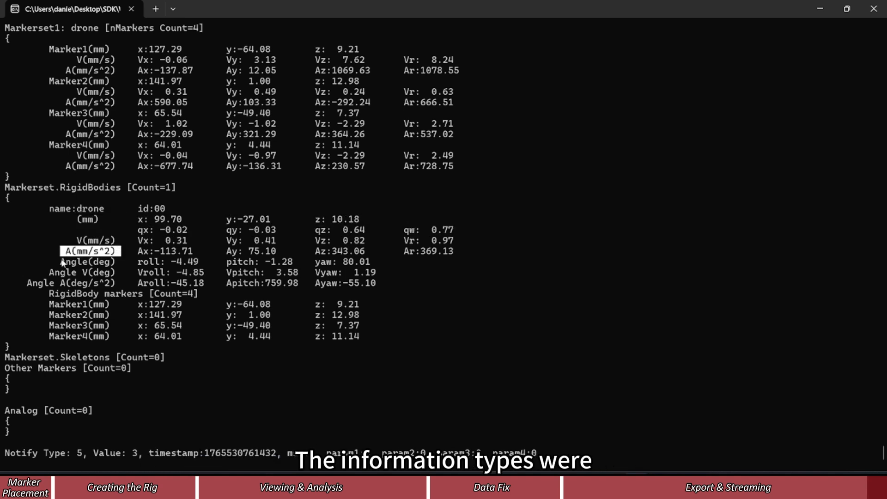
pyautogui.moveTo(61, 262); pyautogui.dragTo(115, 263)
pyautogui.moveTo(27, 284); pyautogui.dragTo(333, 285)
pyautogui.click(127, 293)
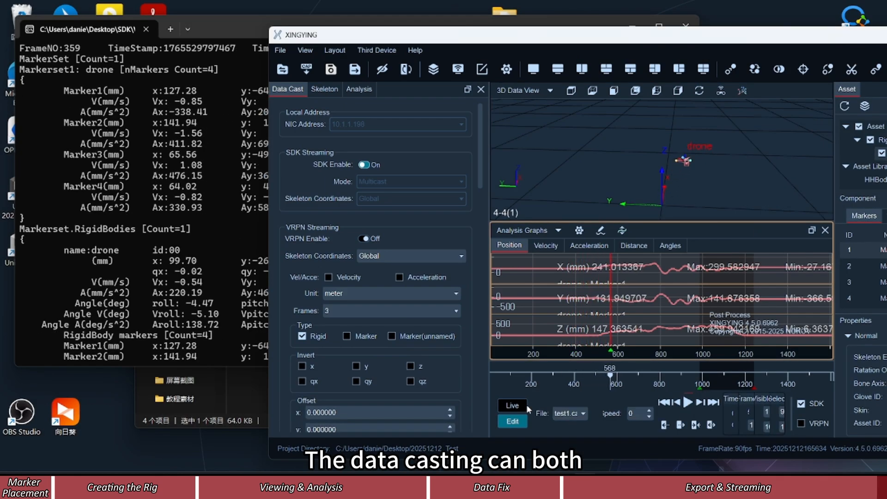
# - Switch XINGYING from Edit to Live mode with SDK streaming enabled
pyautogui.click(519, 404)
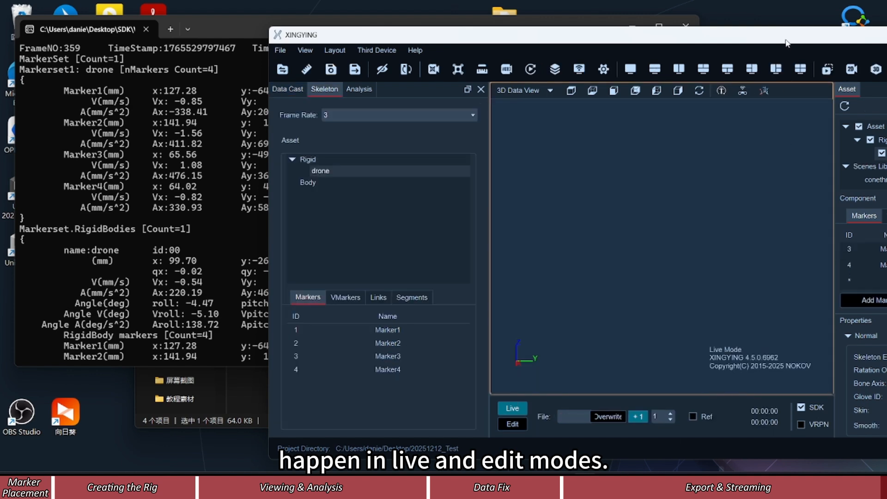